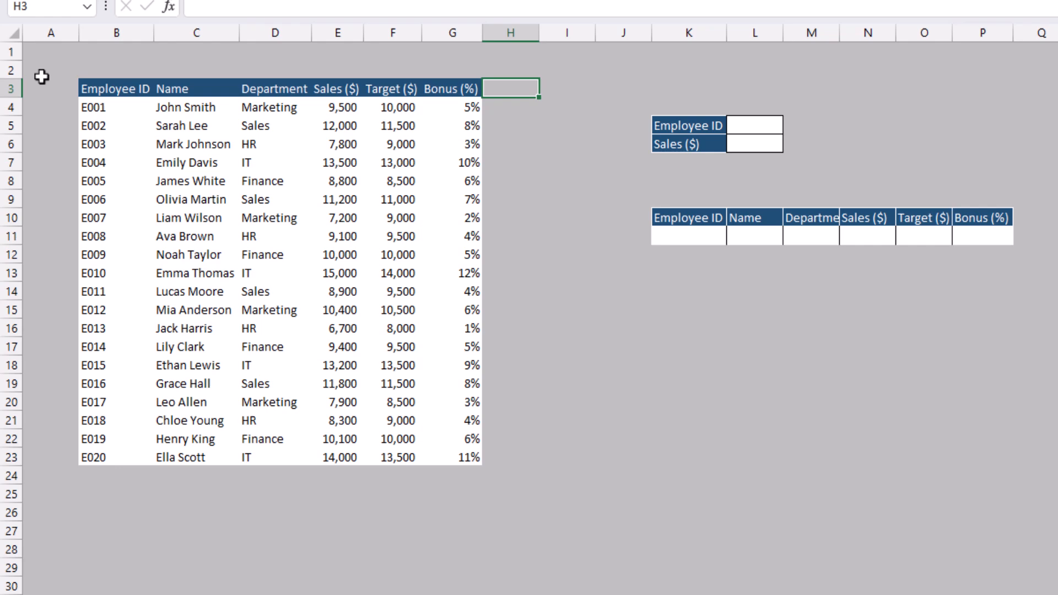
{"action": "left_click_drag", "start_coordinate": [83, 108], "coordinate": [117, 423]}
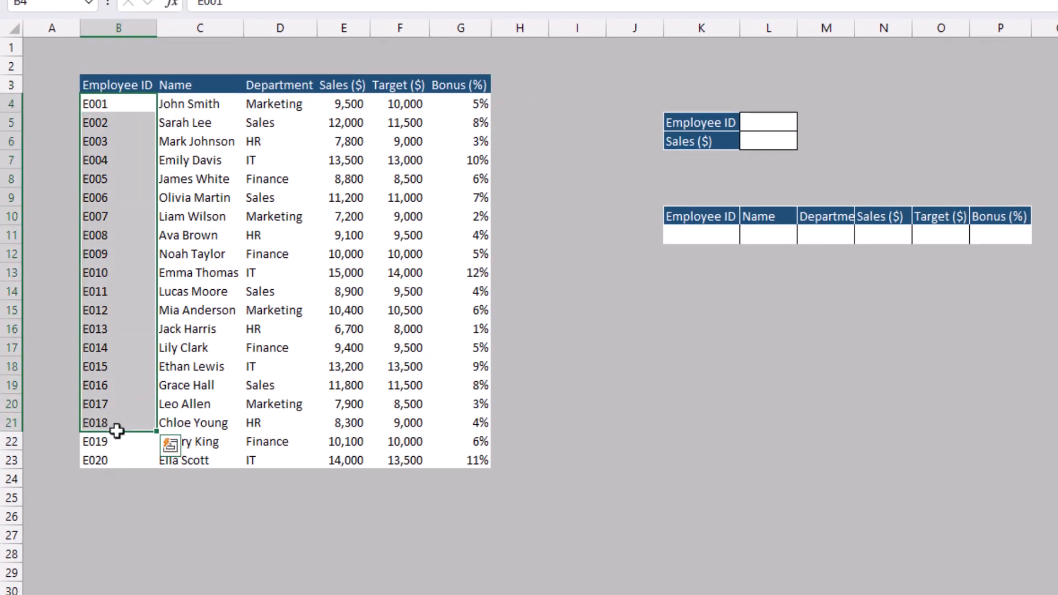
{"action": "left_click", "coordinate": [121, 329]}
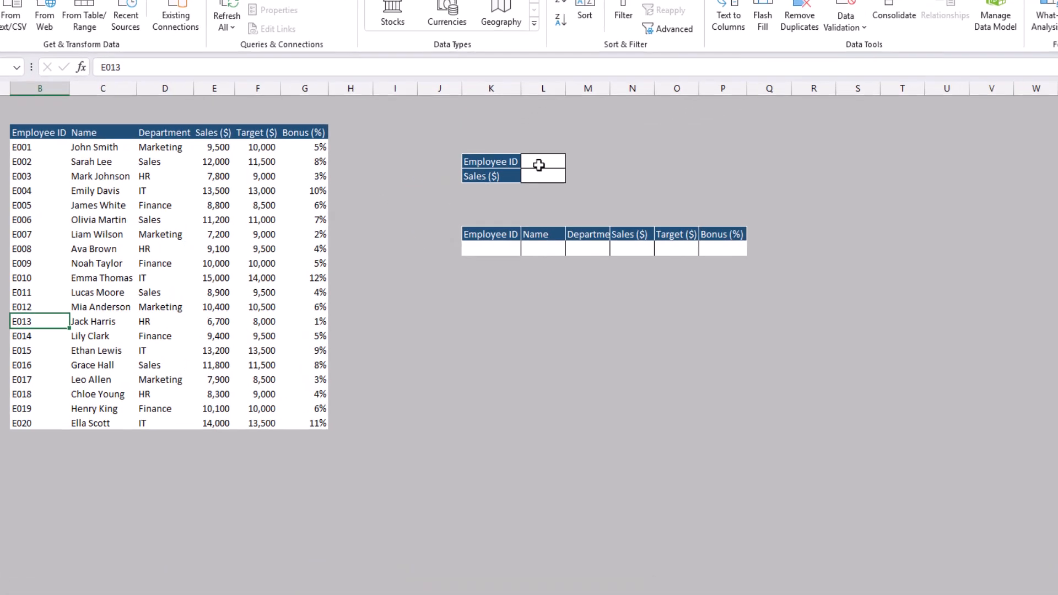
{"action": "left_click", "coordinate": [538, 165]}
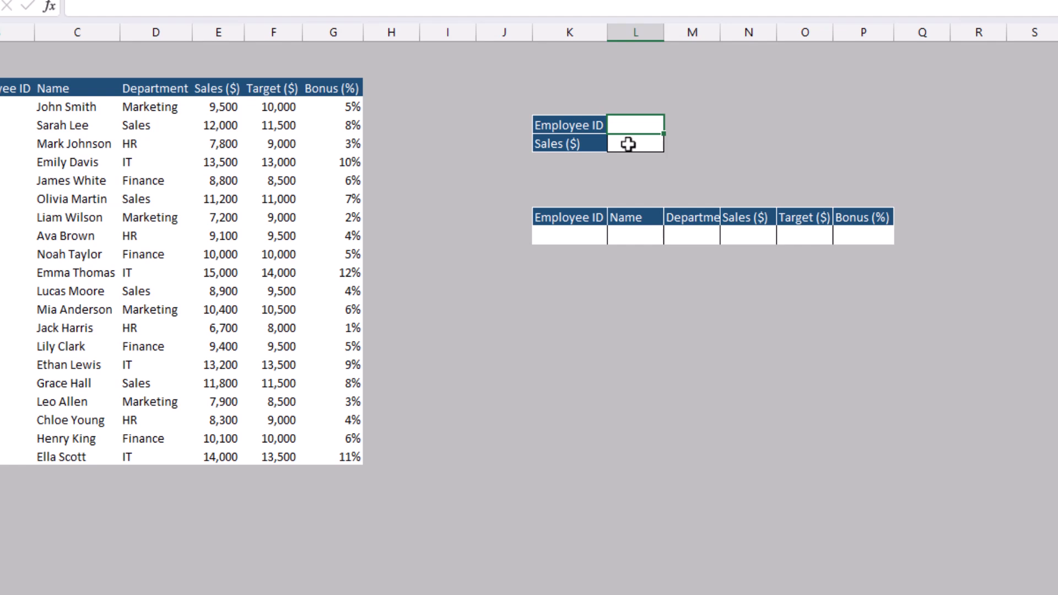
Set the lookup field label in K6 to Target ($) and enter the ninth employee's ID in L5.
{"action": "left_click", "coordinate": [585, 146]}
{"action": "left_click", "coordinate": [615, 144]}
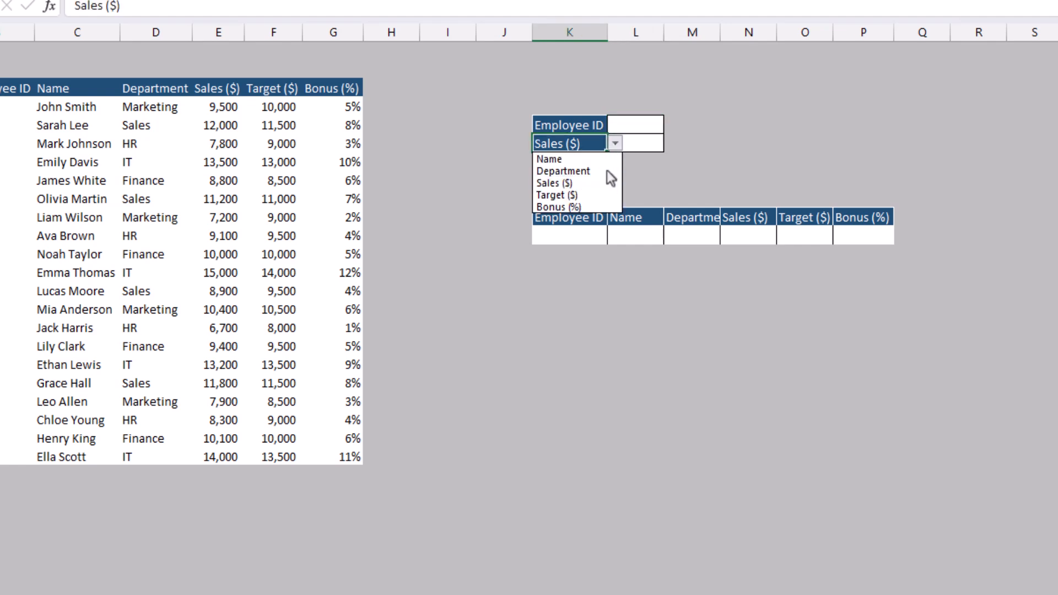
{"action": "left_click", "coordinate": [588, 197]}
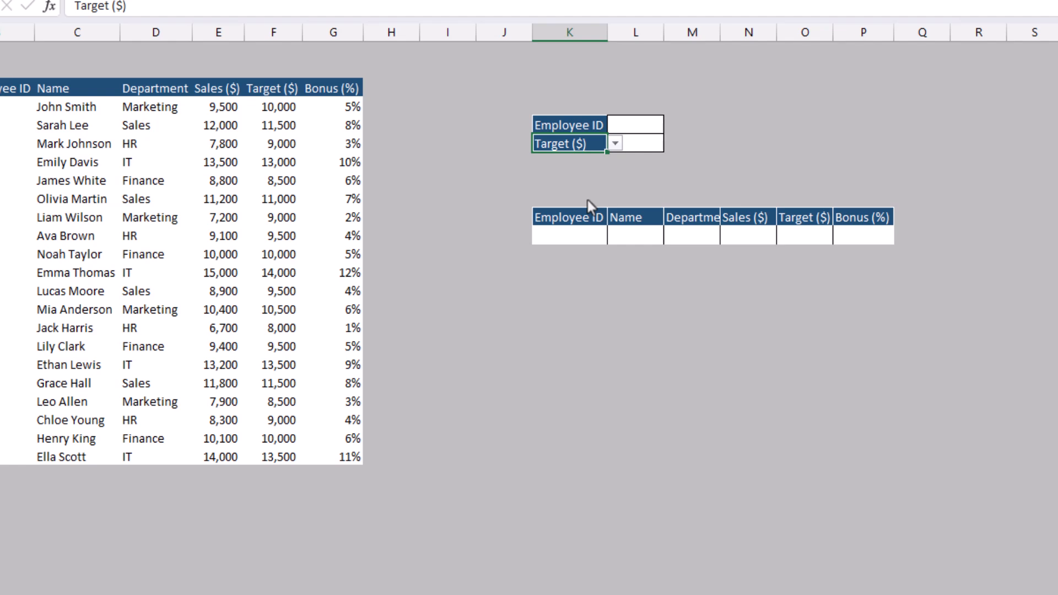
{"action": "left_click", "coordinate": [660, 120]}
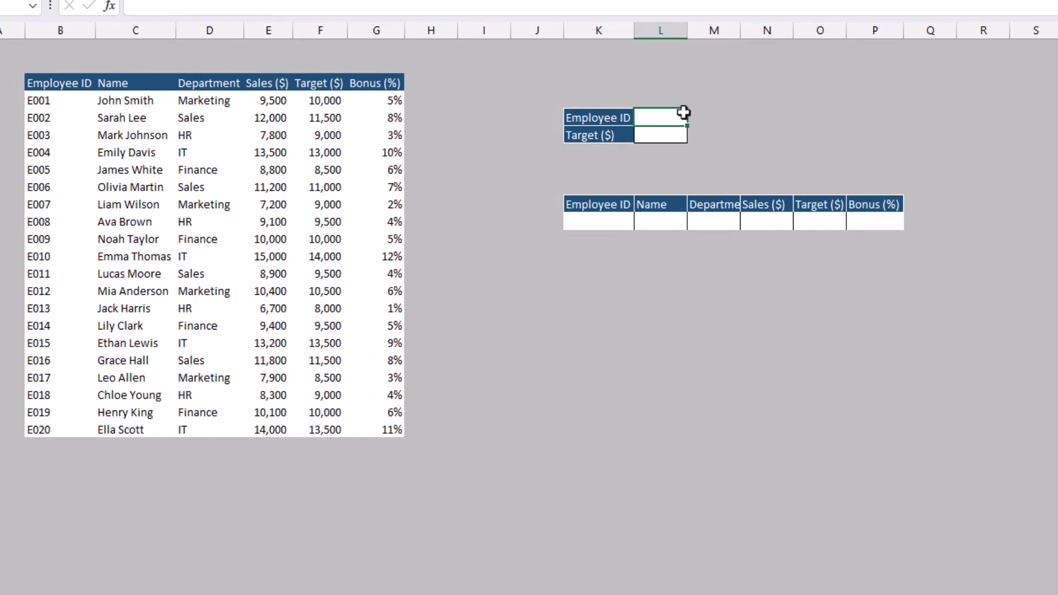
{"action": "type", "text": "E009"}
{"action": "key", "text": "Return"}
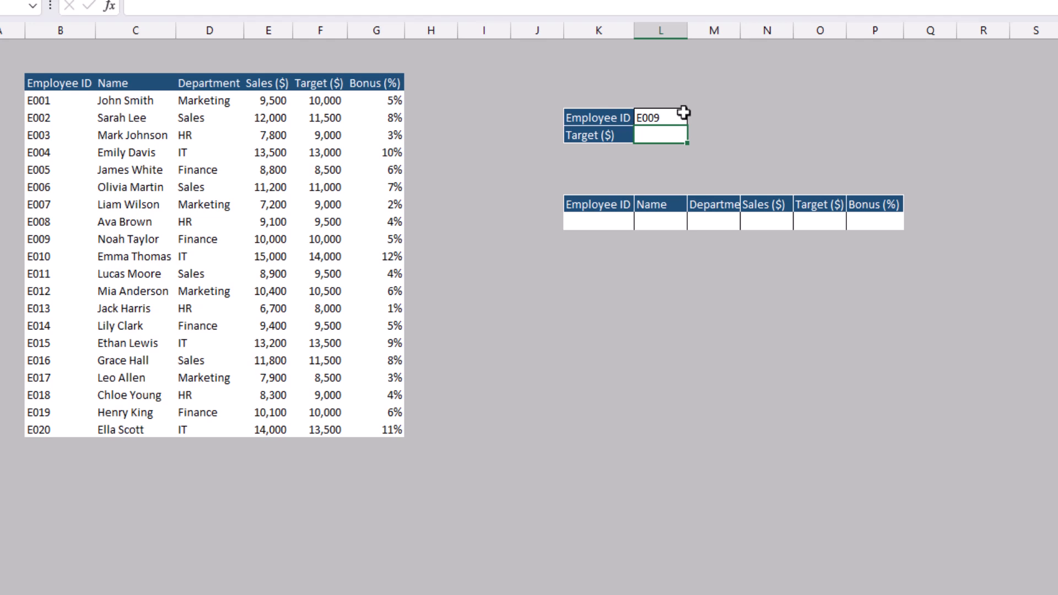
{"action": "type", "text": "=index"}
{"action": "key", "text": "Tab"}
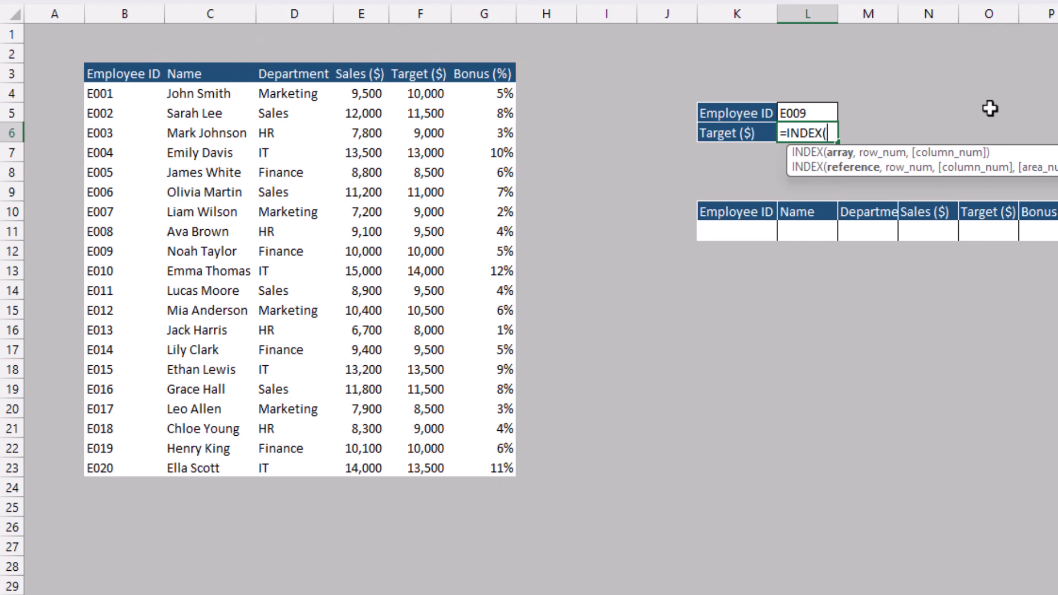
{"action": "type", "text": ","}
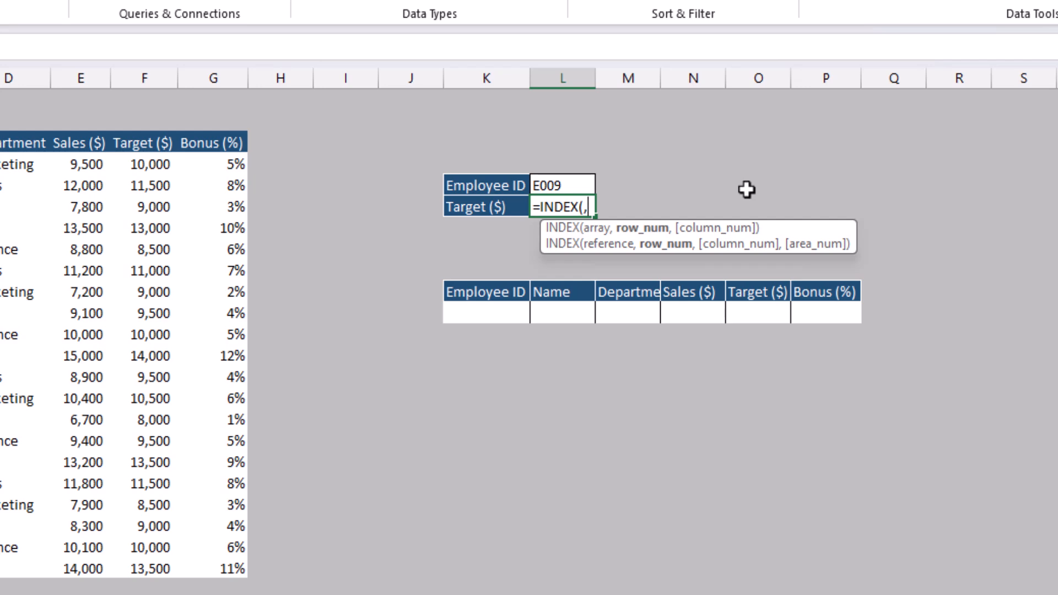
{"action": "type", "text": ","}
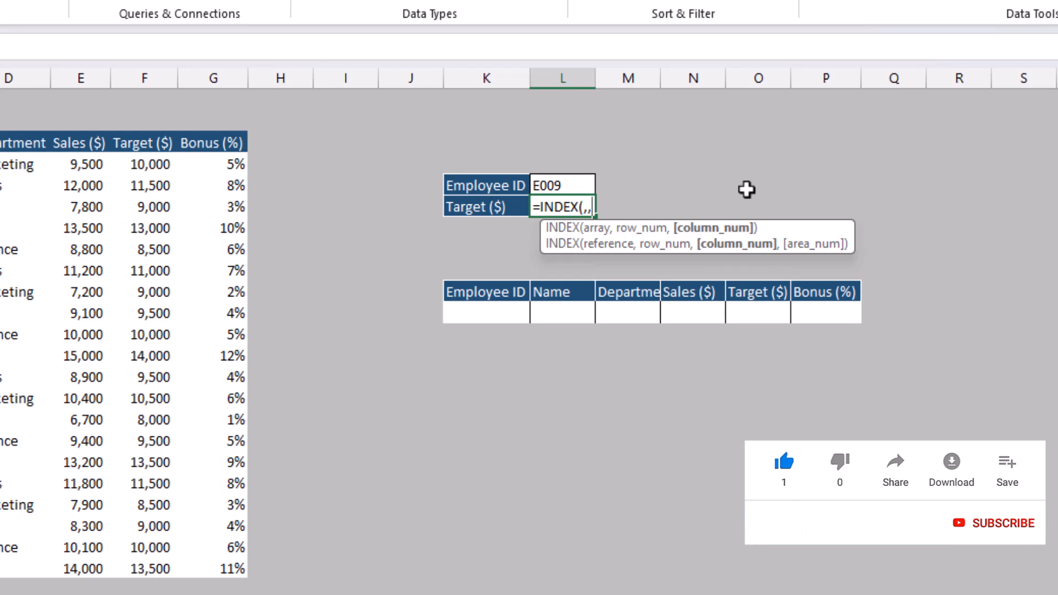
{"action": "key", "text": "Escape"}
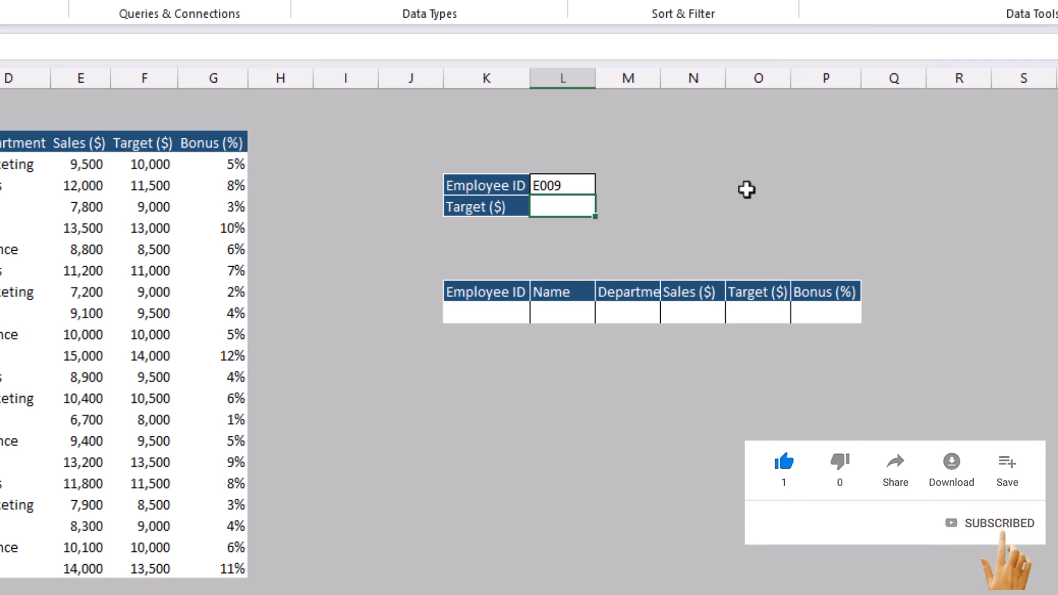
Start an INDEX formula in L6 with the whole employee table as the absolute array $B$3:$G$23.
{"action": "type", "text": "="}
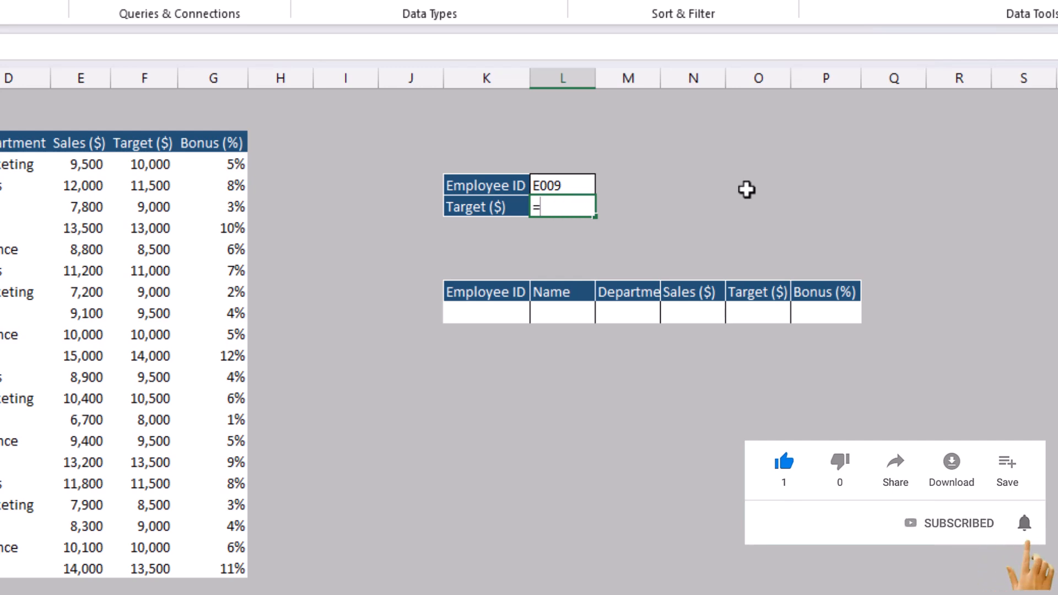
{"action": "type", "text": "inde"}
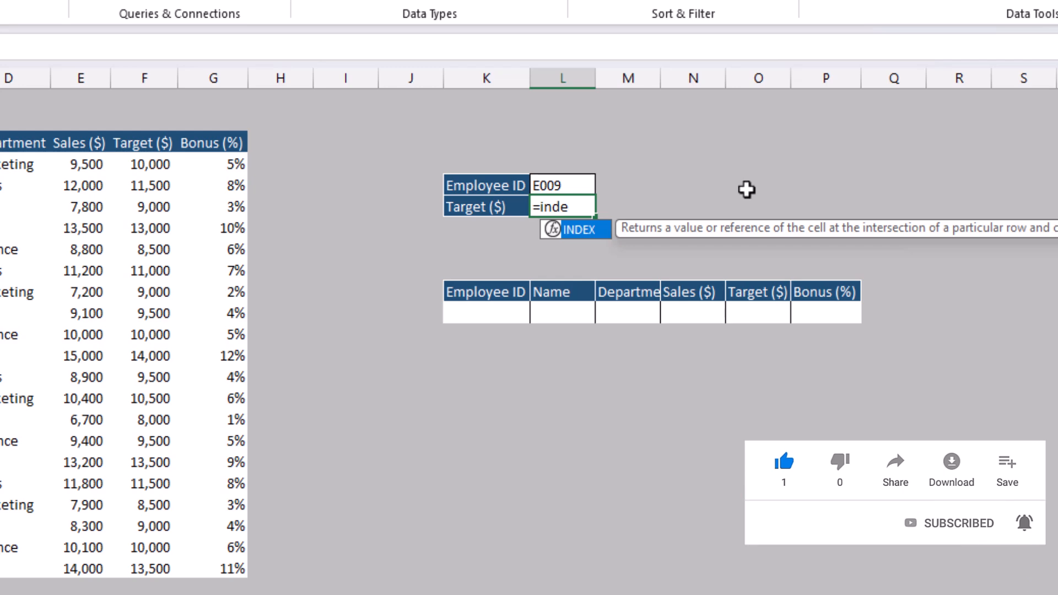
{"action": "key", "text": "Tab"}
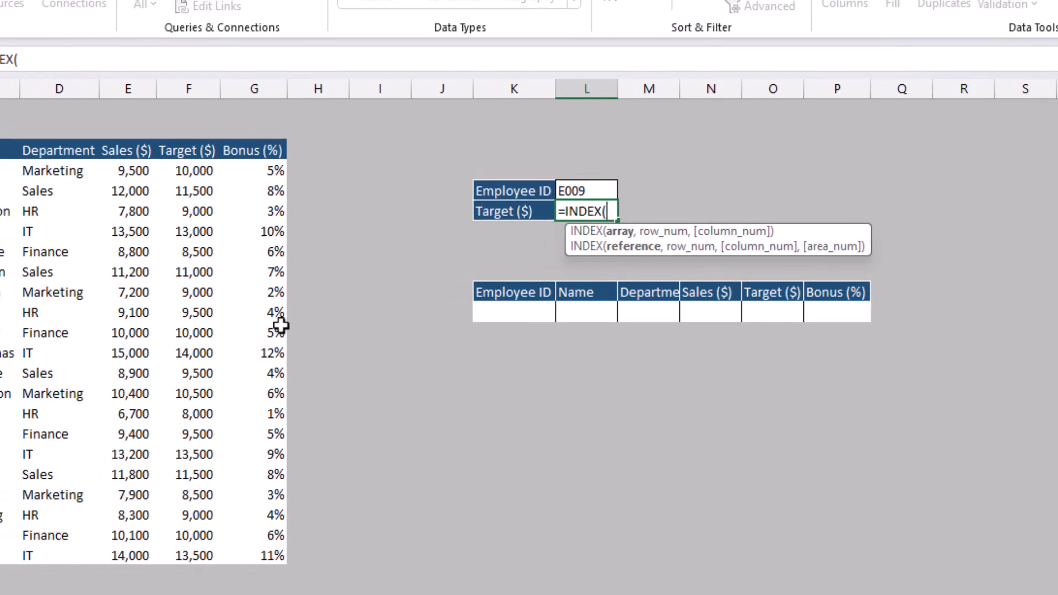
{"action": "left_click", "coordinate": [147, 287]}
{"action": "key", "text": "ctrl+Up"}
{"action": "key", "text": "ctrl+Left"}
{"action": "key", "text": "ctrl+shift+Down"}
{"action": "key", "text": "ctrl+shift+Right"}
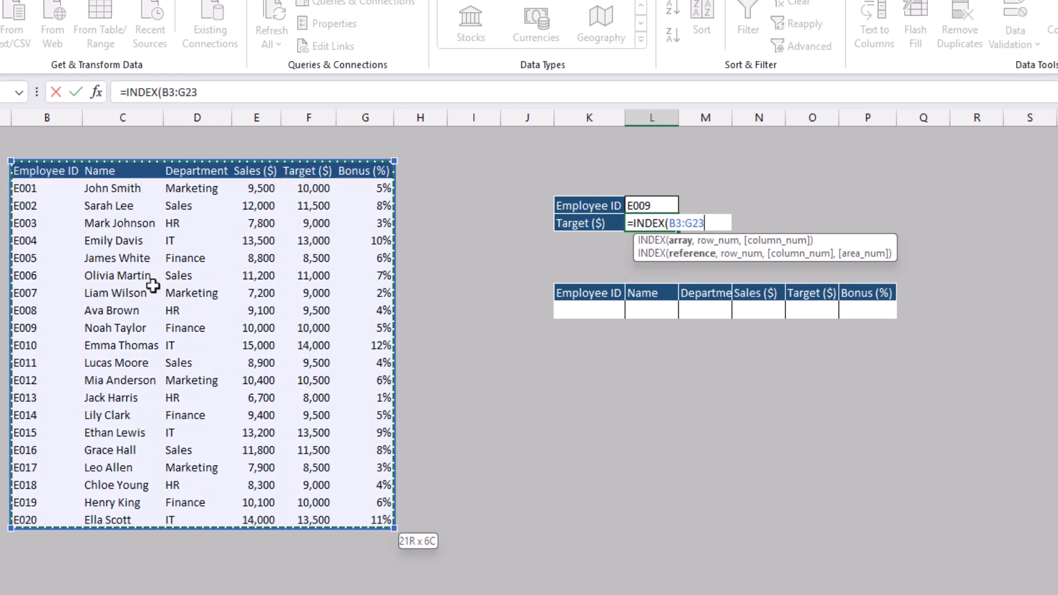
{"action": "key", "text": "F4"}
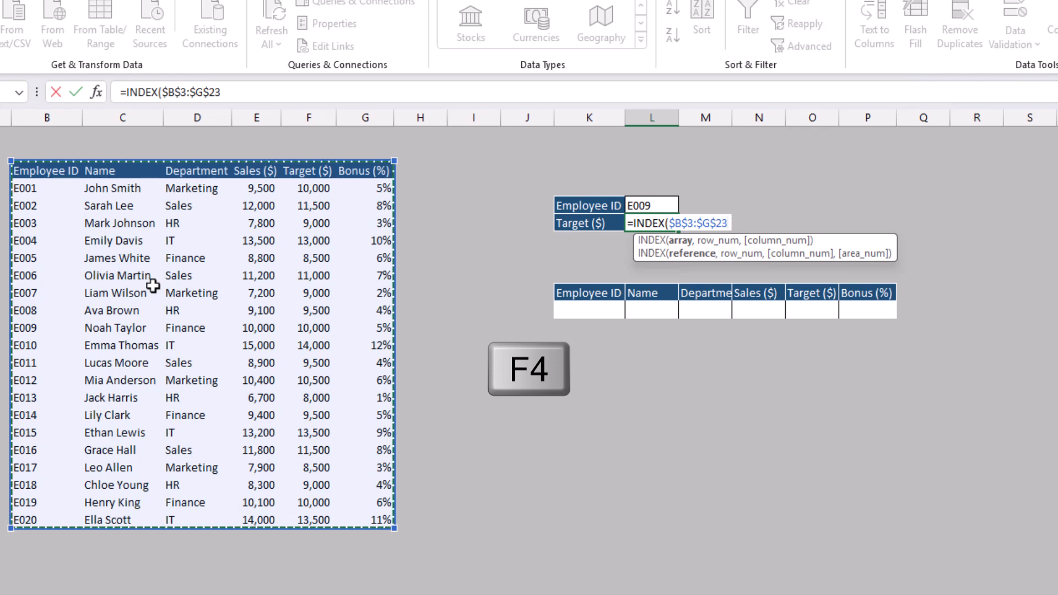
Complete the INDEX formula with row number 10 and column number 5, and compare it with the matching table cell.
{"action": "type", "text": ","}
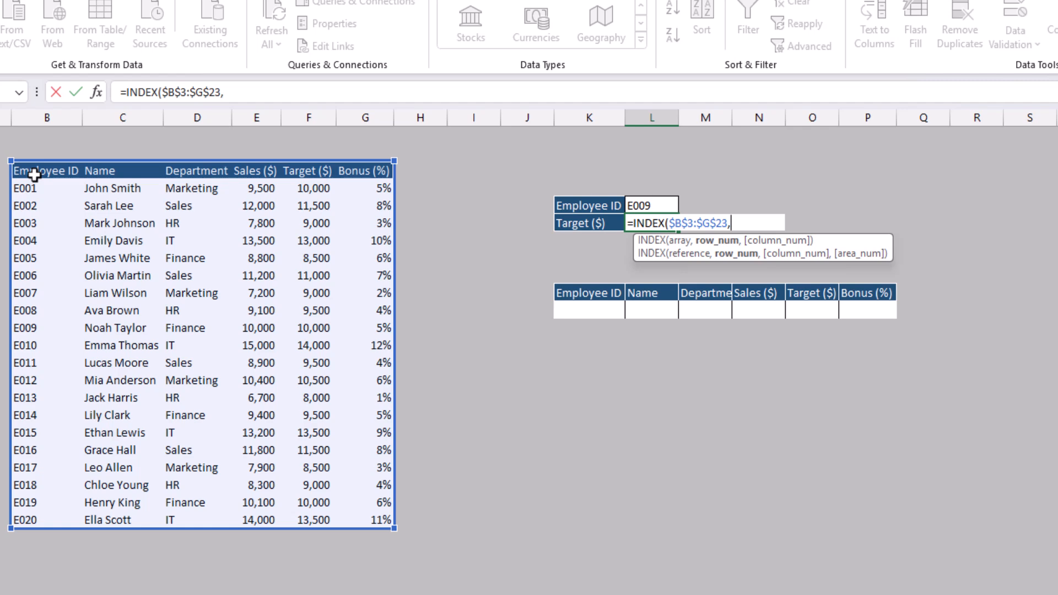
{"action": "type", "text": "10,"}
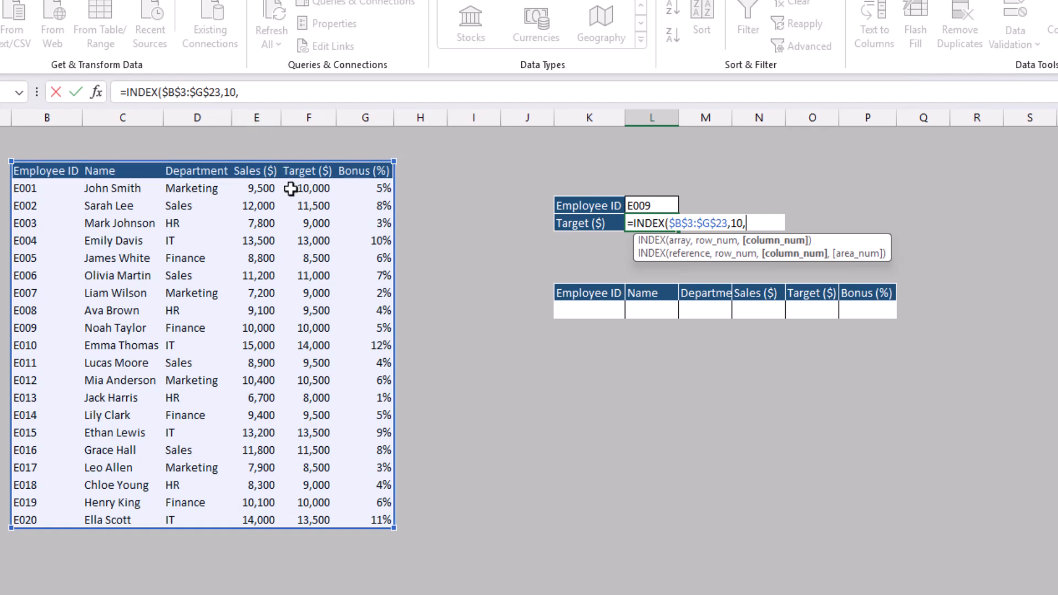
{"action": "type", "text": "5"}
{"action": "key", "text": "Return"}
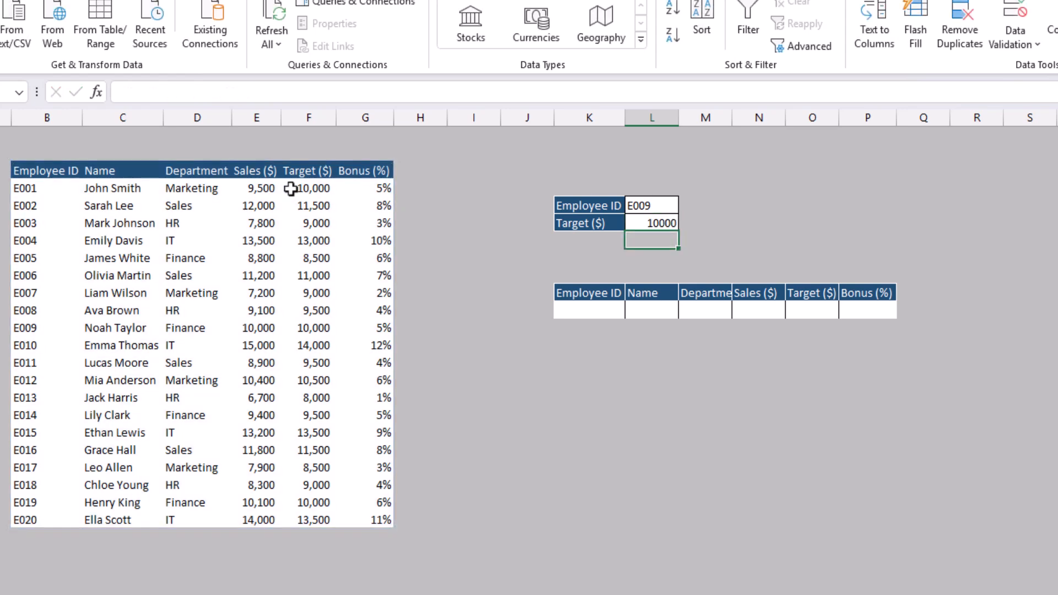
{"action": "left_click", "coordinate": [330, 328]}
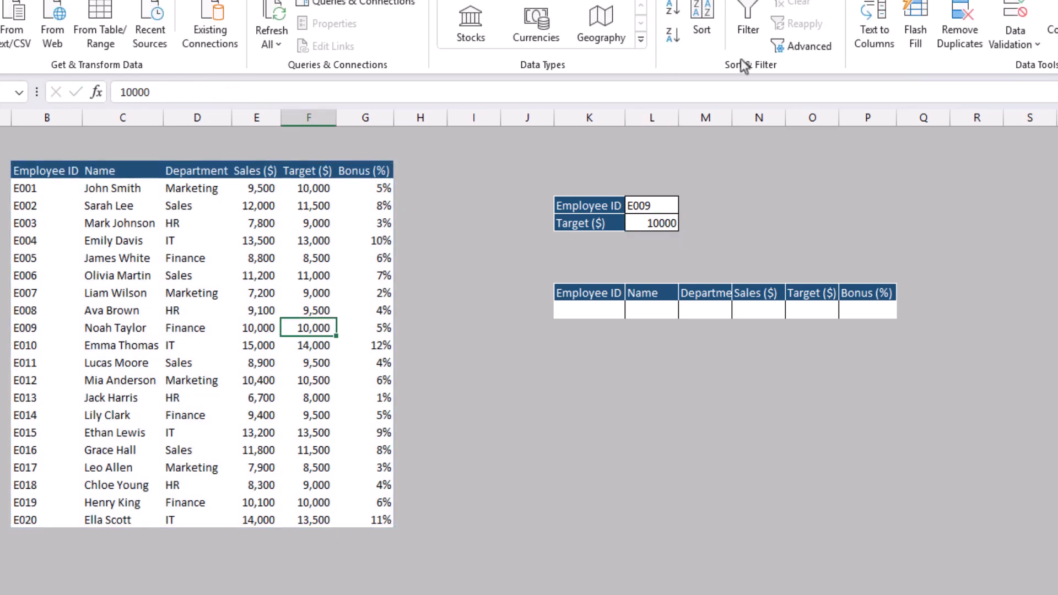
Change the Employee ID in L5 to the tenth employee's ID and the lookup field in K6 to Sales ($).
{"action": "left_click", "coordinate": [656, 206]}
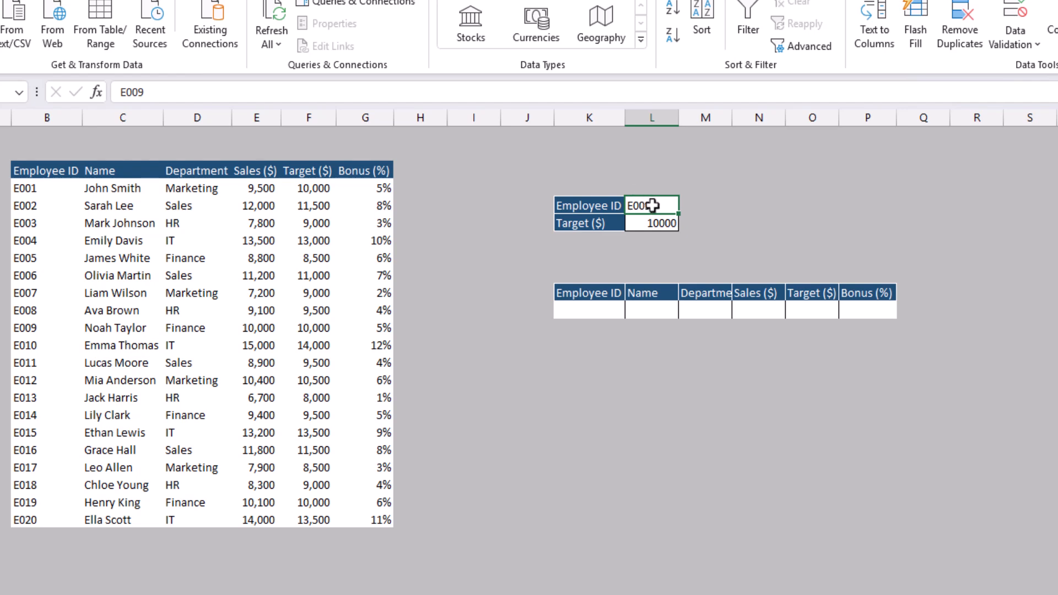
{"action": "type", "text": "E010"}
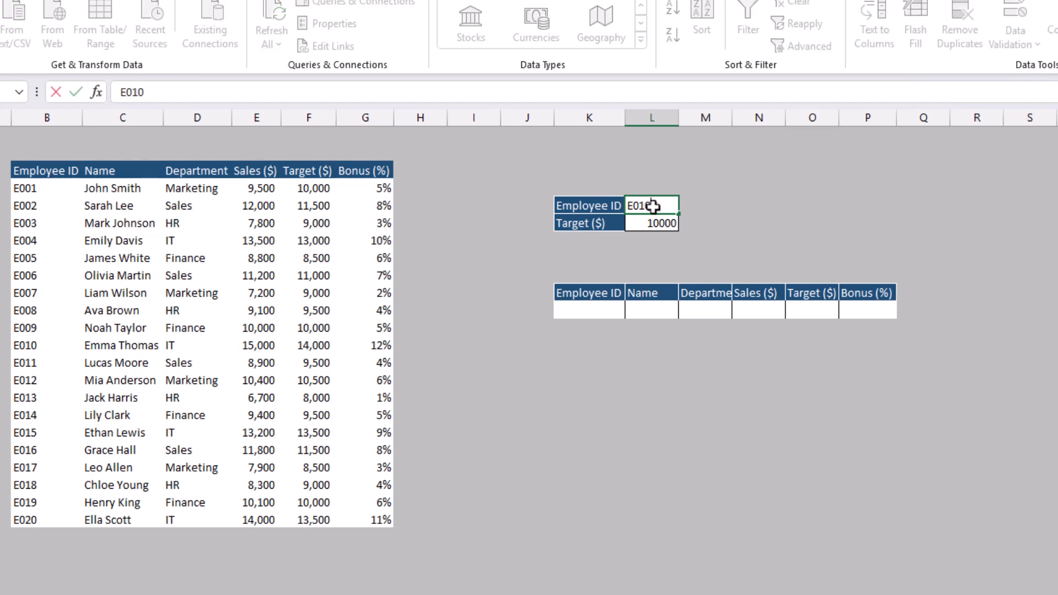
{"action": "key", "text": "Return"}
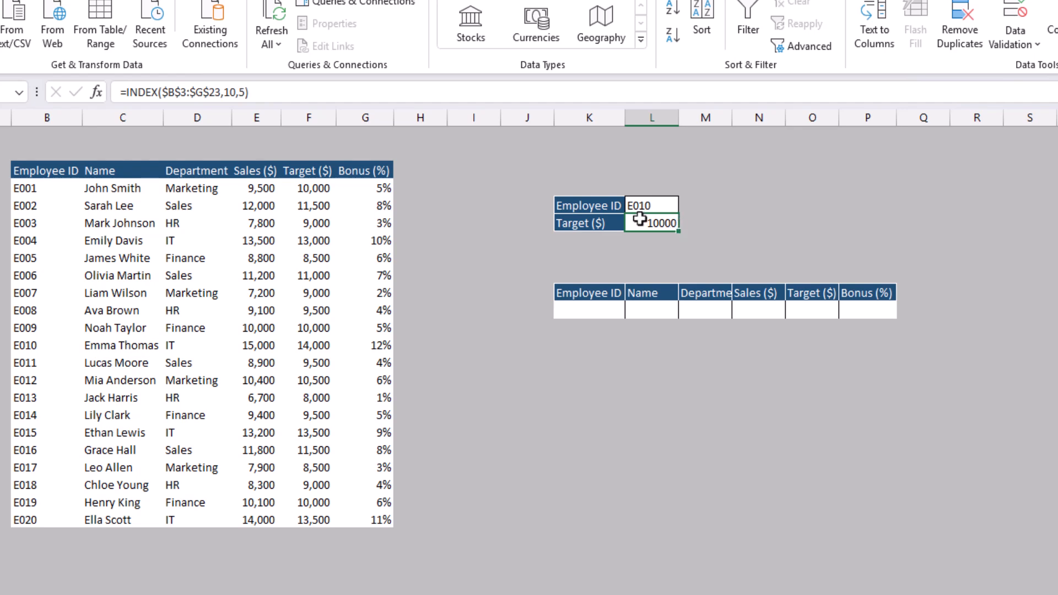
{"action": "left_click", "coordinate": [614, 223]}
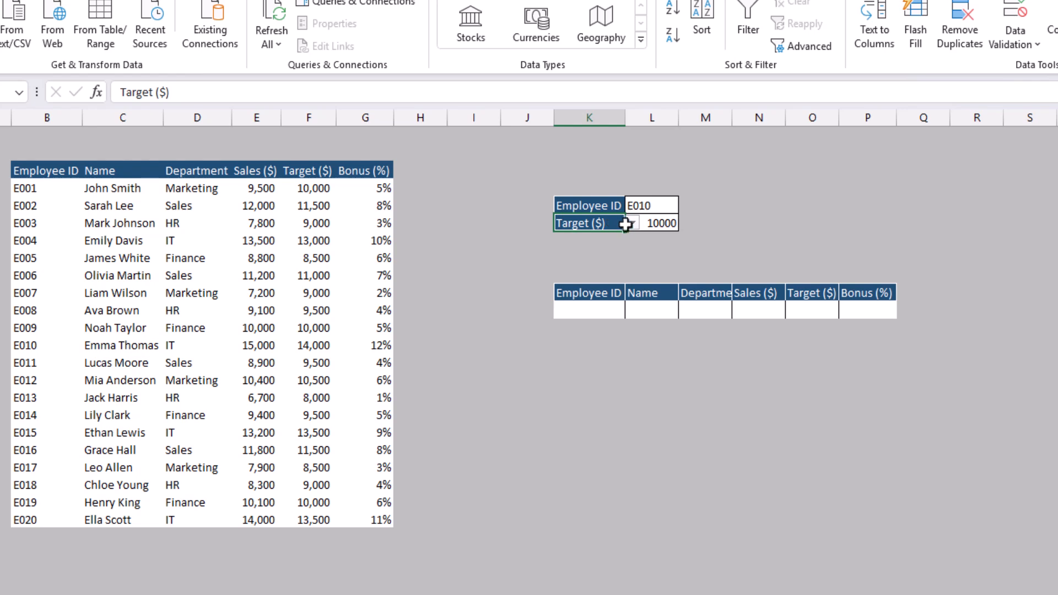
{"action": "left_click", "coordinate": [632, 223]}
{"action": "left_click", "coordinate": [599, 262]}
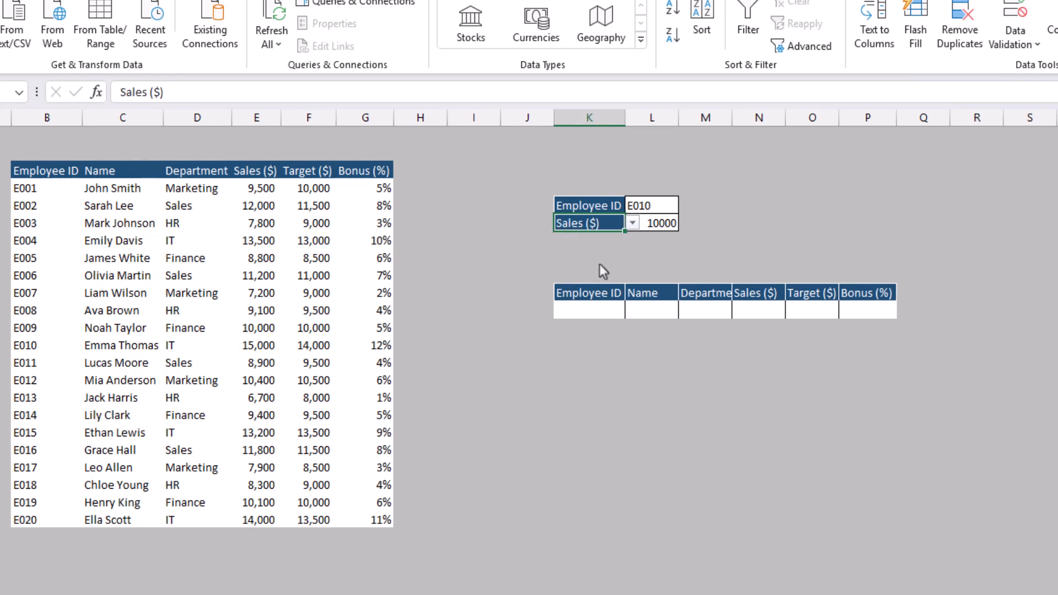
Replace the contents of L6 with a MATCH formula that uses the Employee ID in L5 as lookup value.
{"action": "left_click", "coordinate": [661, 224]}
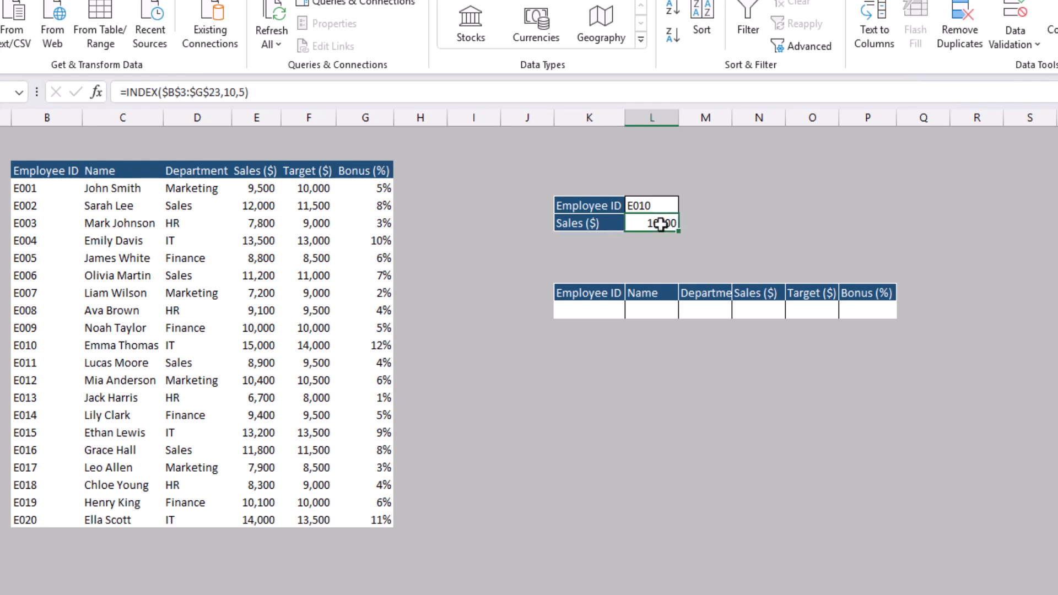
{"action": "type", "text": "="}
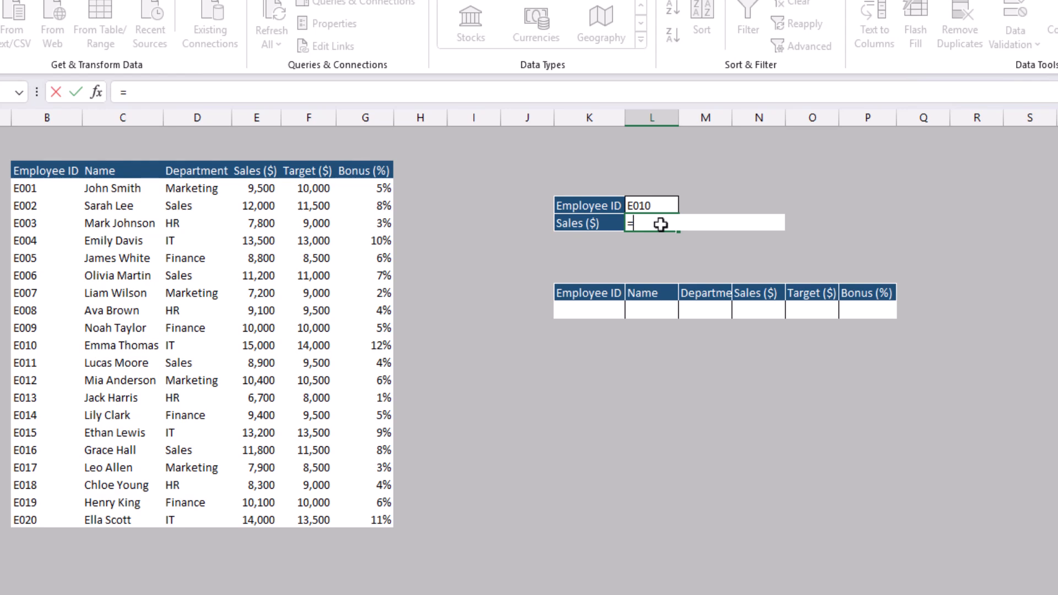
{"action": "type", "text": "match"}
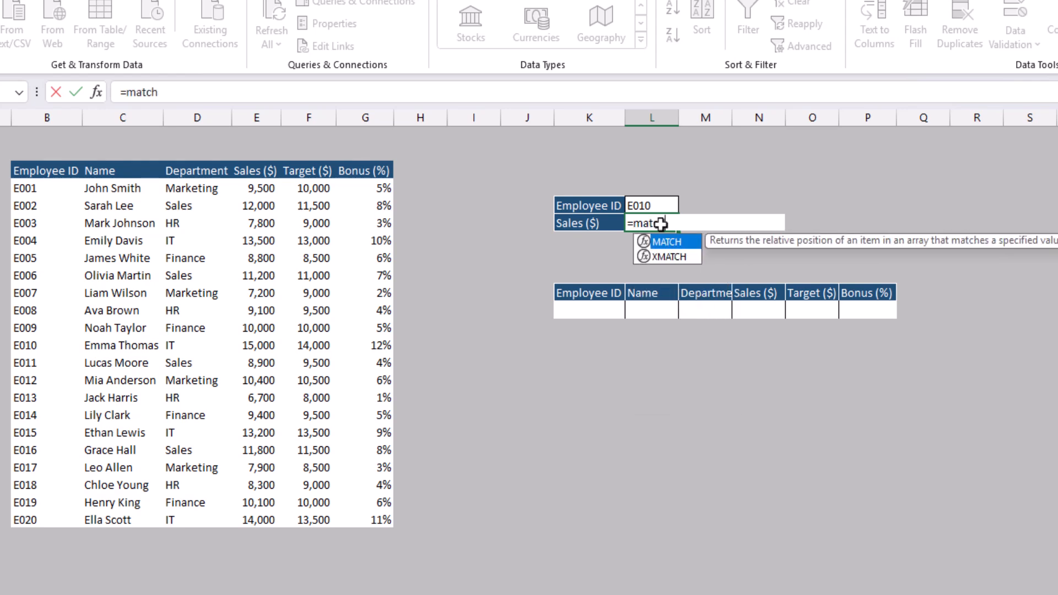
{"action": "key", "text": "Tab"}
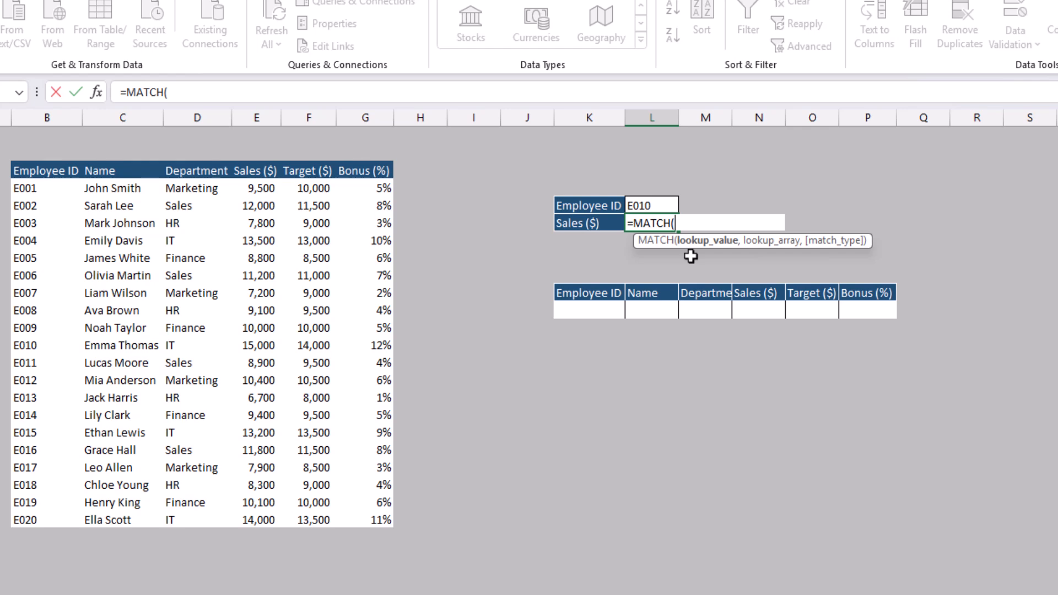
{"action": "left_click", "coordinate": [659, 205]}
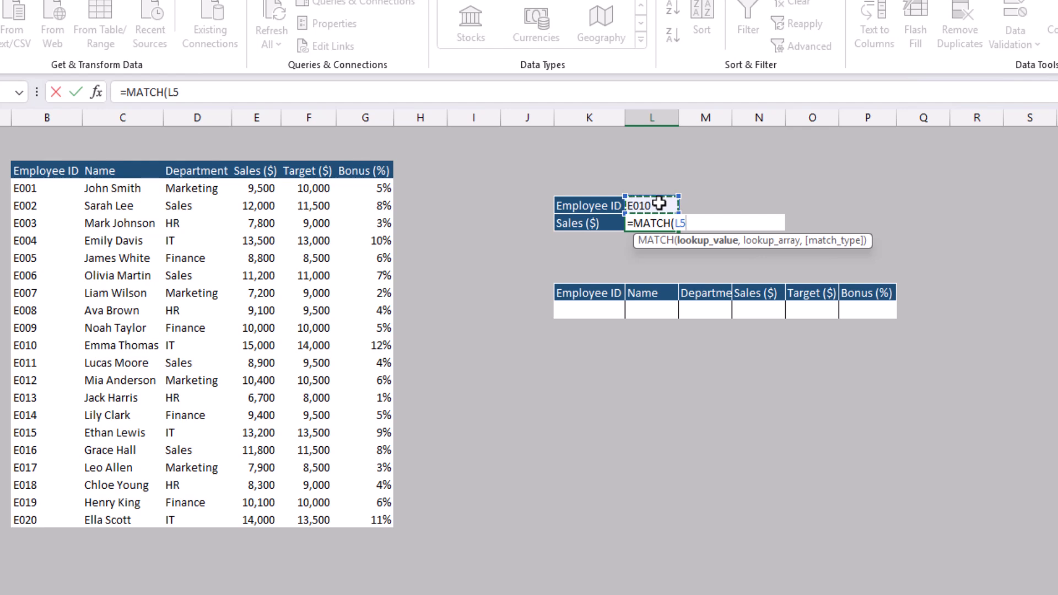
{"action": "type", "text": ","}
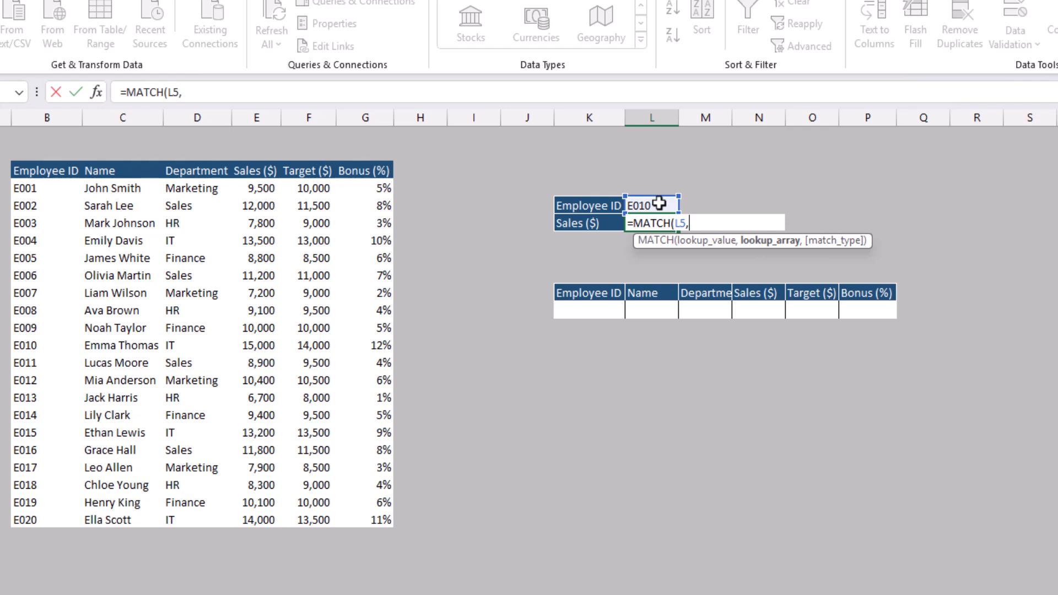
Complete the MATCH formula with lookup array B3:B23 and match type 0, and check the position against the Employee ID column.
{"action": "left_click_drag", "start_coordinate": [33, 171], "coordinate": [60, 519]}
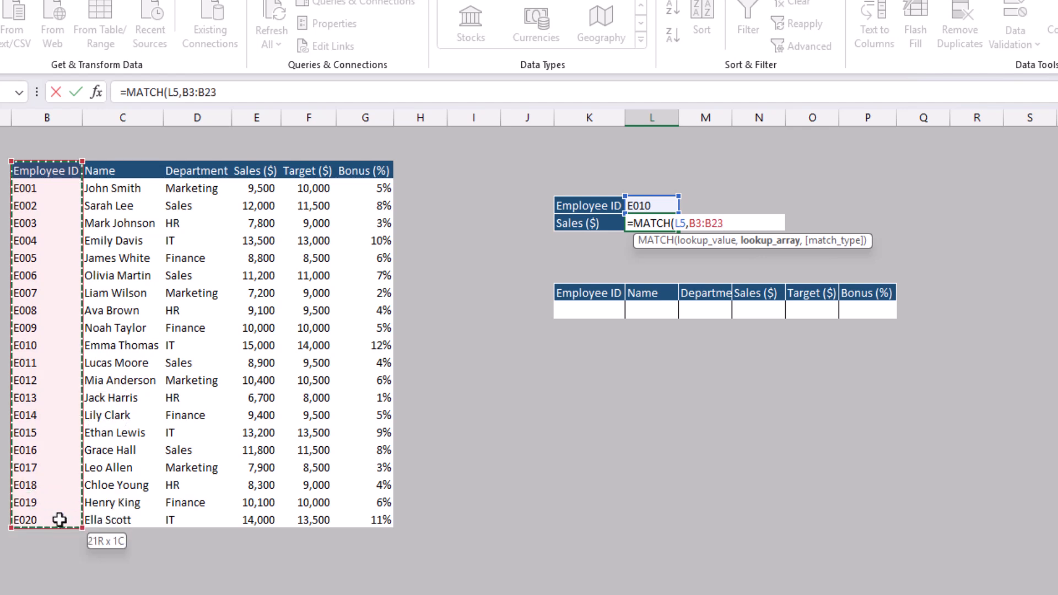
{"action": "type", "text": ","}
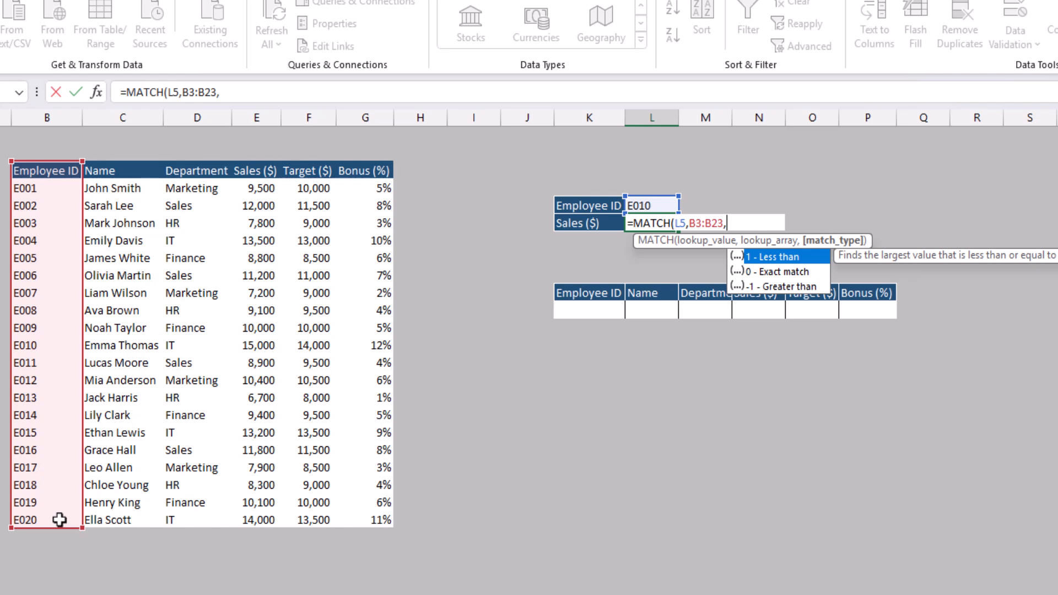
{"action": "key", "text": "Down"}
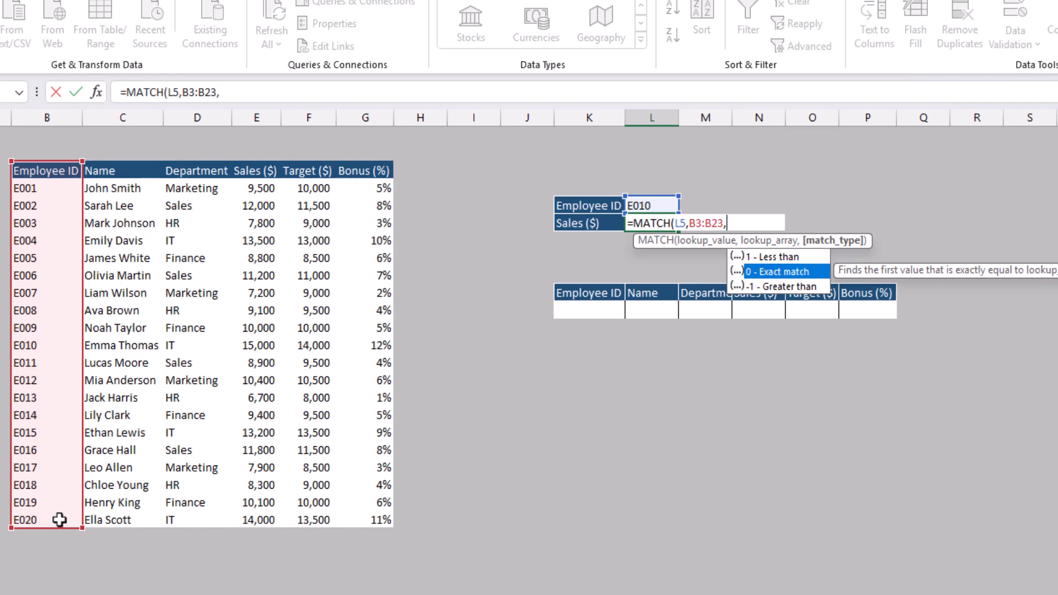
{"action": "key", "text": "Tab"}
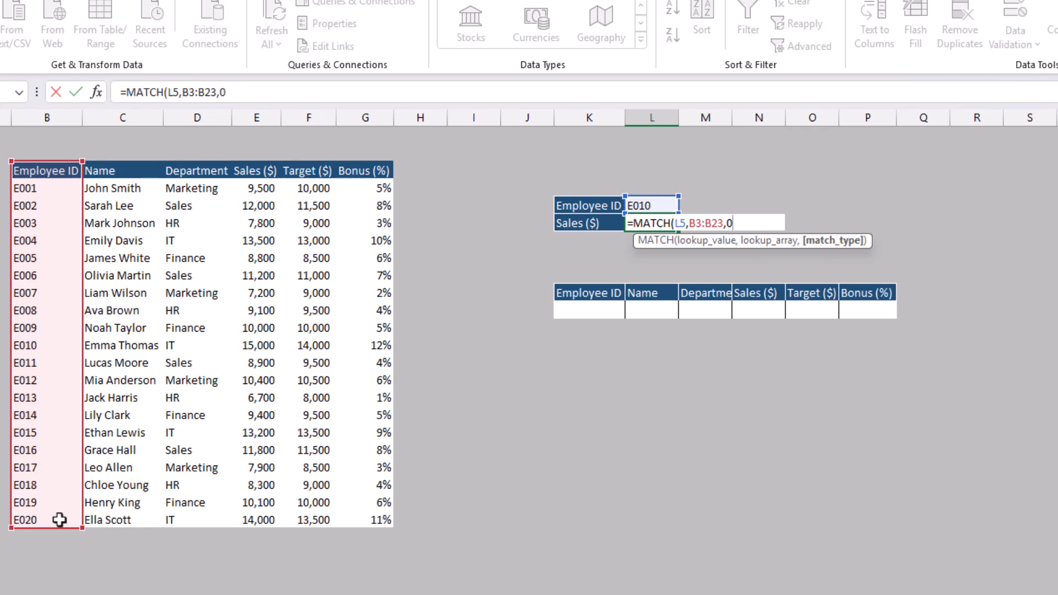
{"action": "type", "text": ")"}
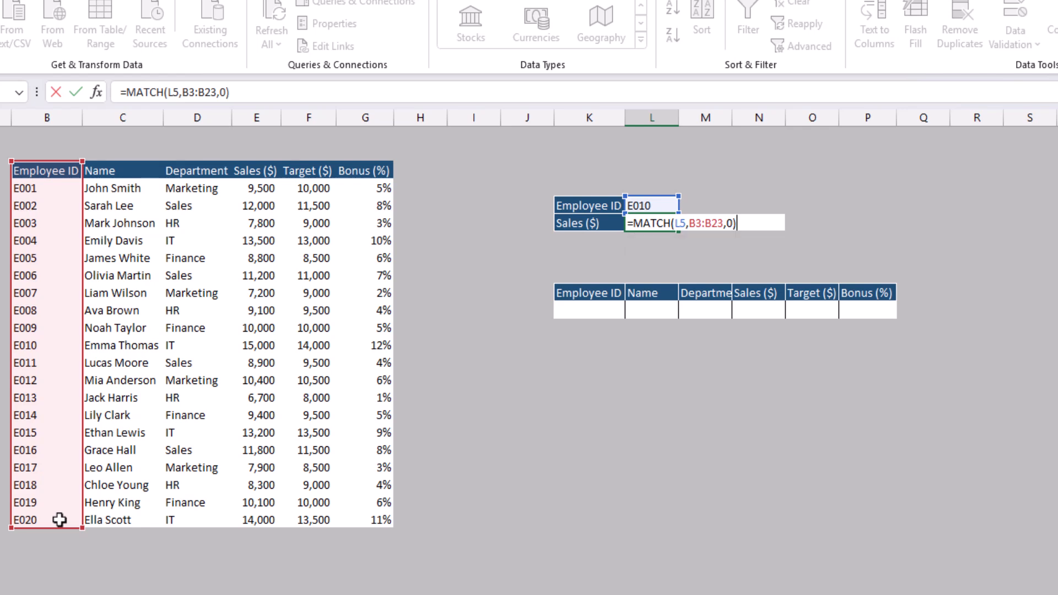
{"action": "key", "text": "Return"}
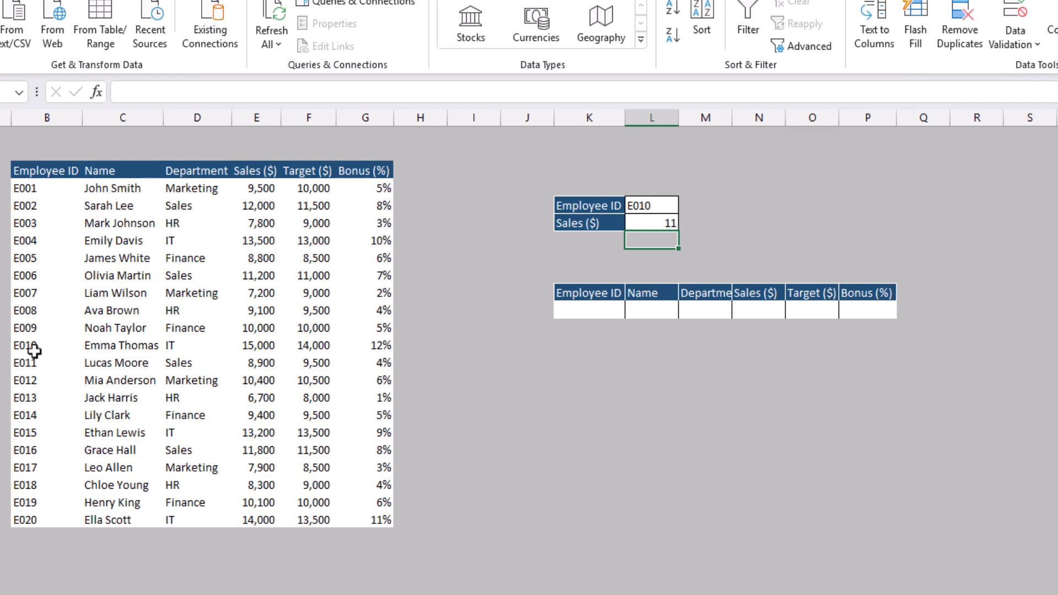
{"action": "left_click_drag", "start_coordinate": [34, 351], "coordinate": [50, 177]}
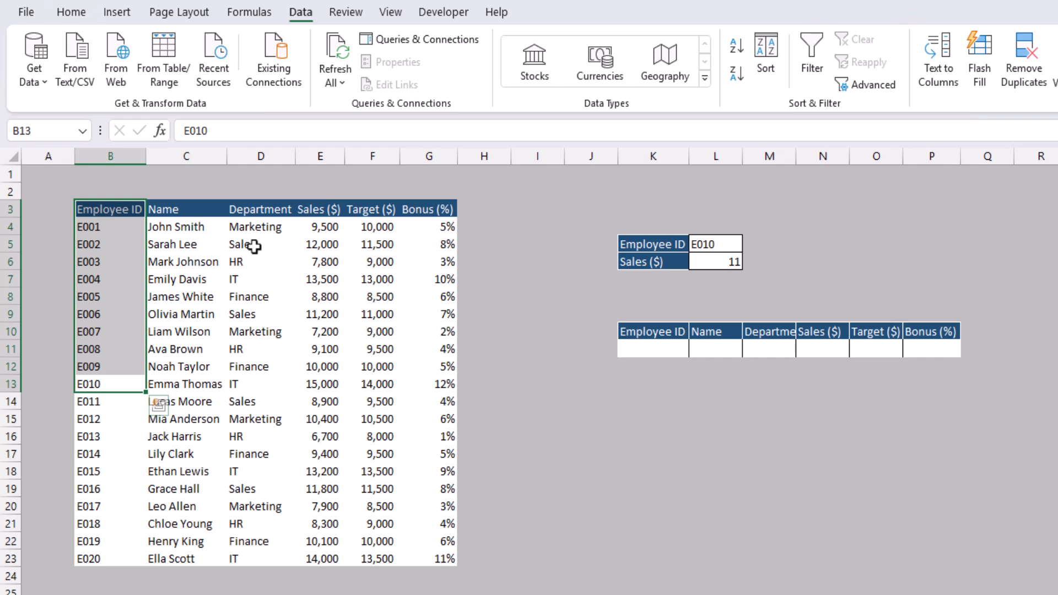
Replace the formula in L6 with =MATCH(K6,B3:G3,0) to find the chosen field's position in the header row.
{"action": "left_click", "coordinate": [696, 262]}
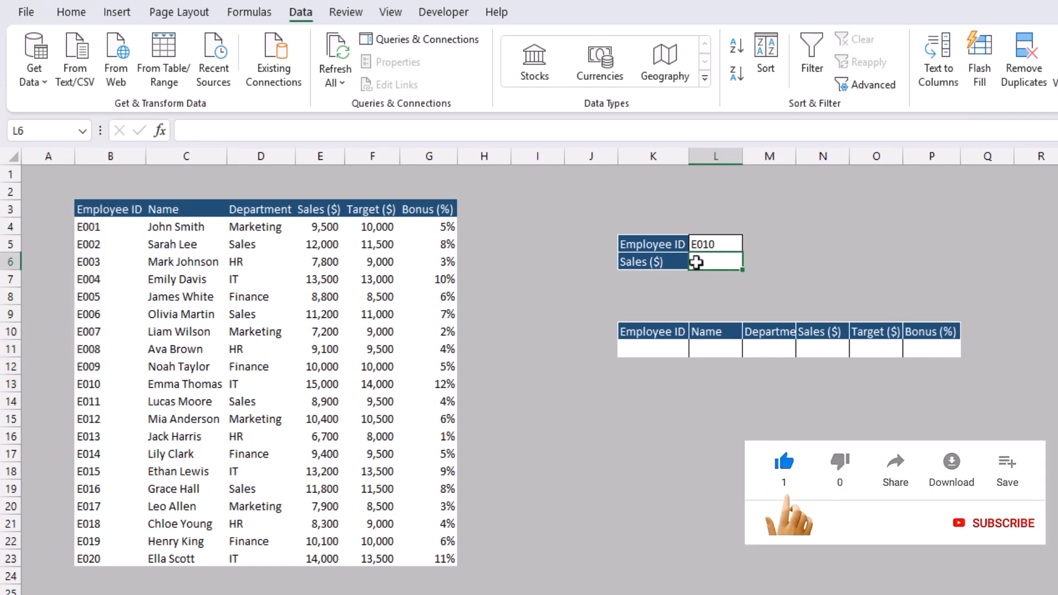
{"action": "type", "text": "=match"}
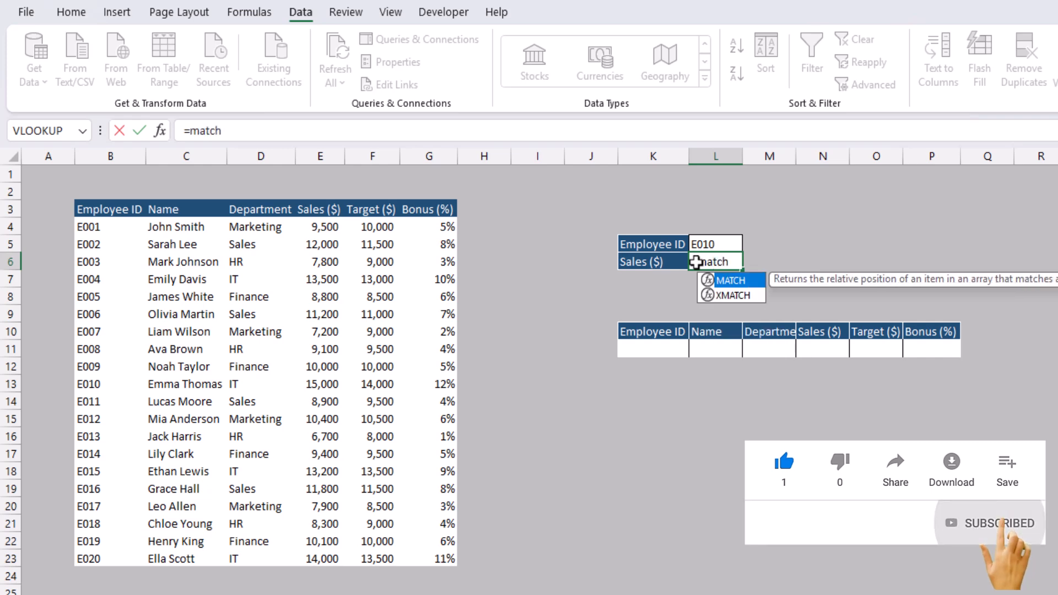
{"action": "key", "text": "Tab"}
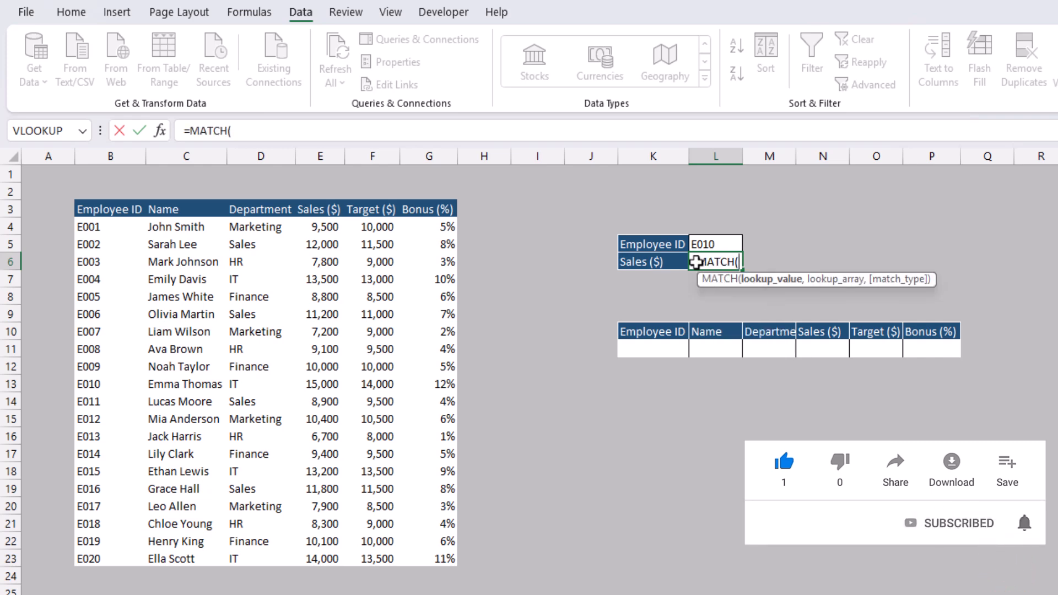
{"action": "key", "text": "Left"}
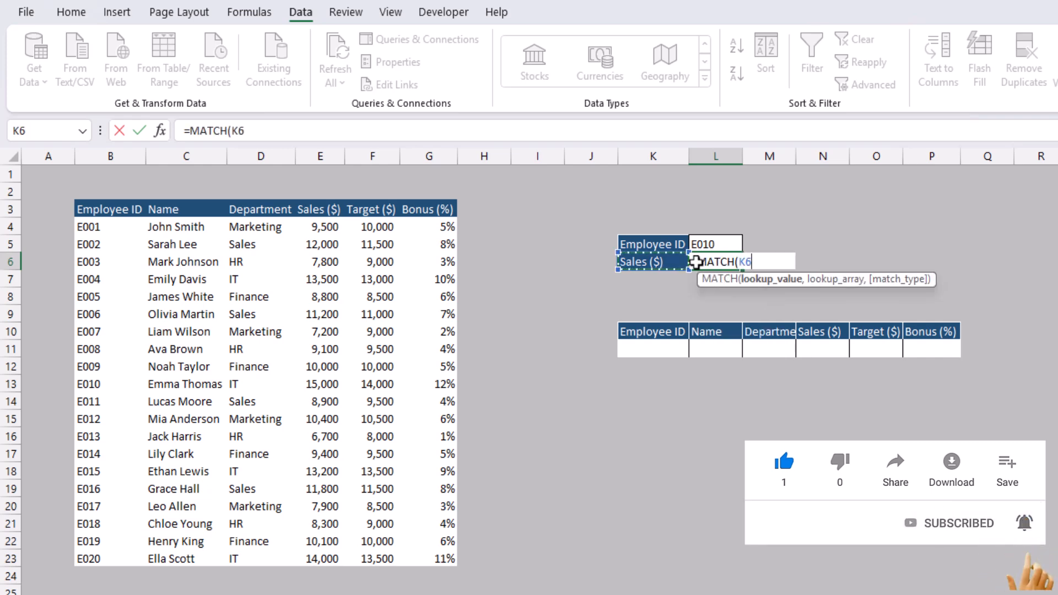
{"action": "type", "text": ","}
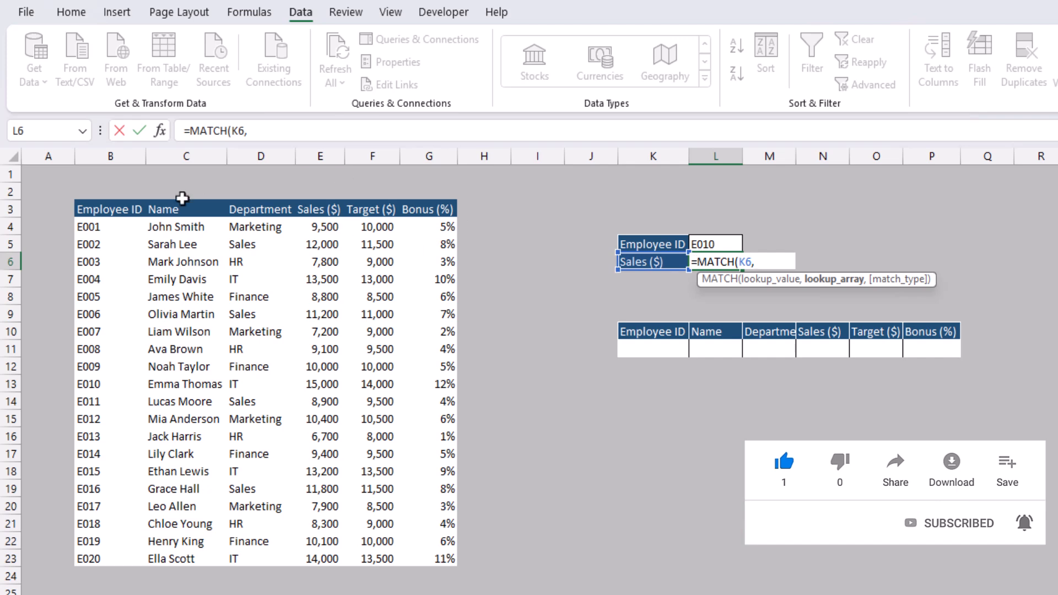
{"action": "left_click_drag", "start_coordinate": [103, 209], "coordinate": [453, 210]}
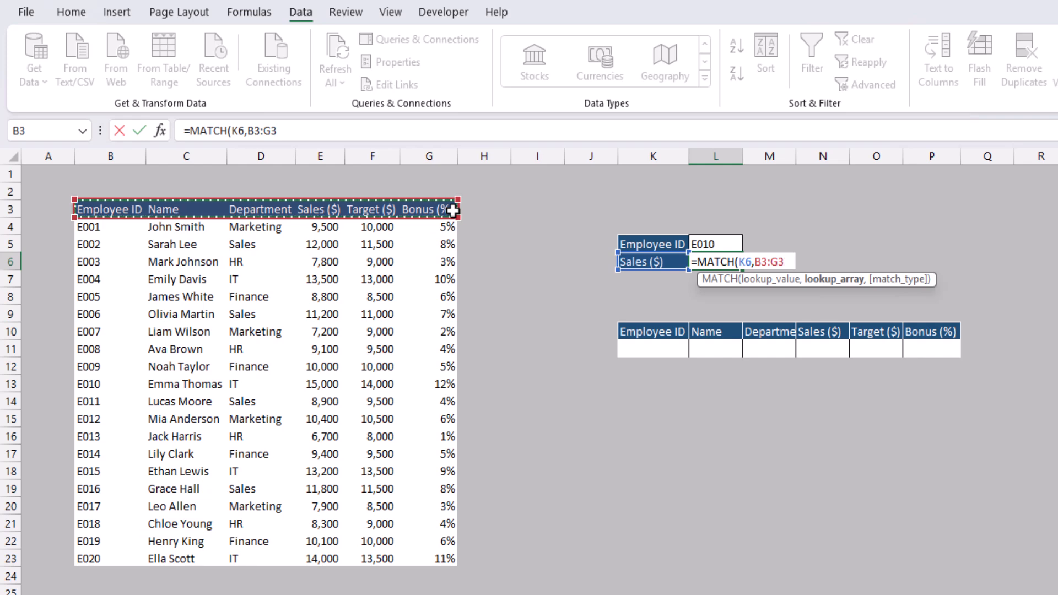
{"action": "type", "text": ","}
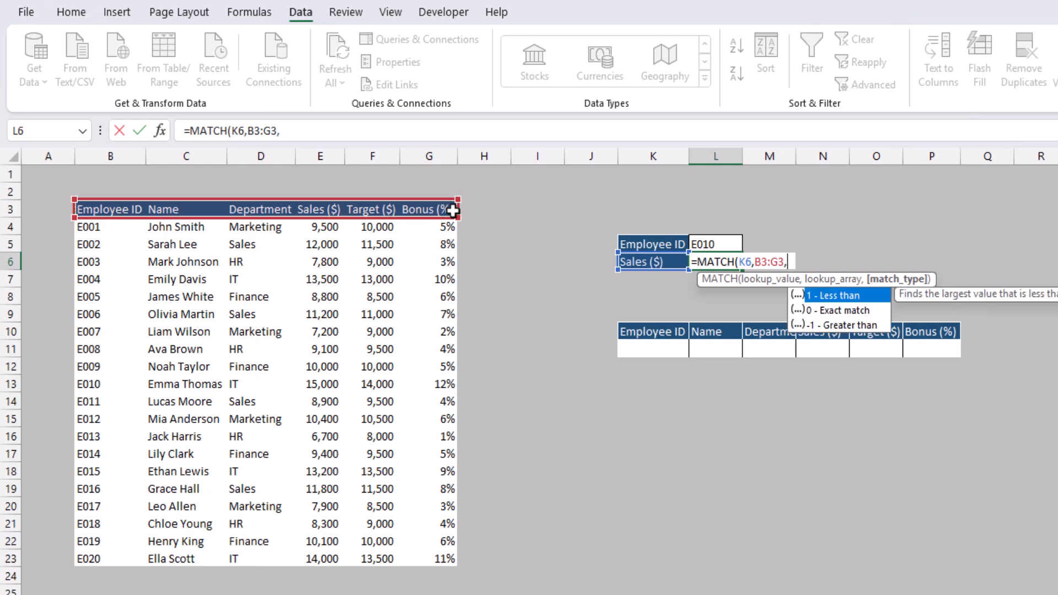
{"action": "type", "text": "0)"}
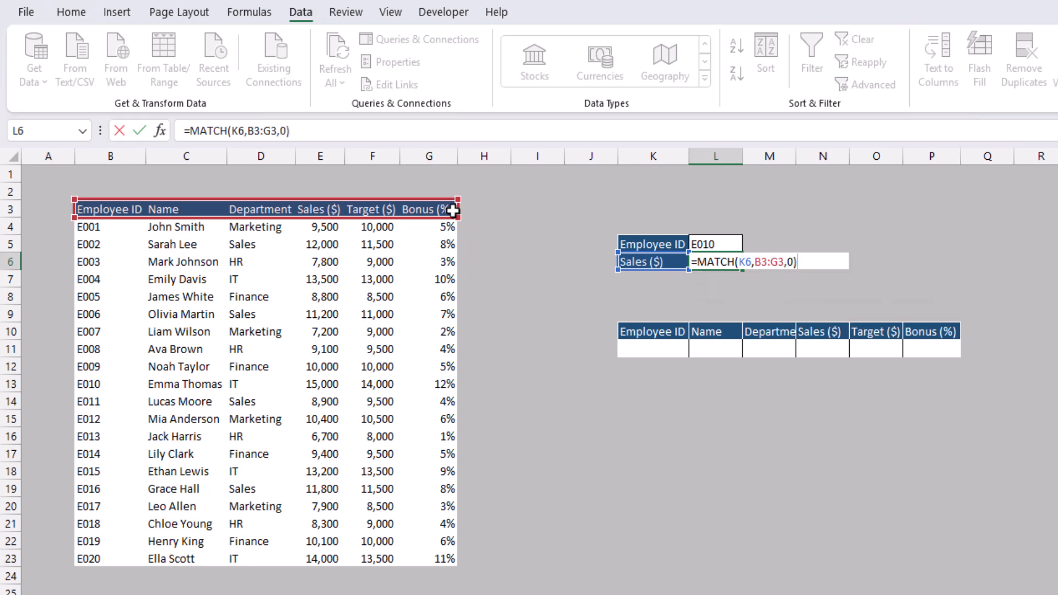
{"action": "key", "text": "Return"}
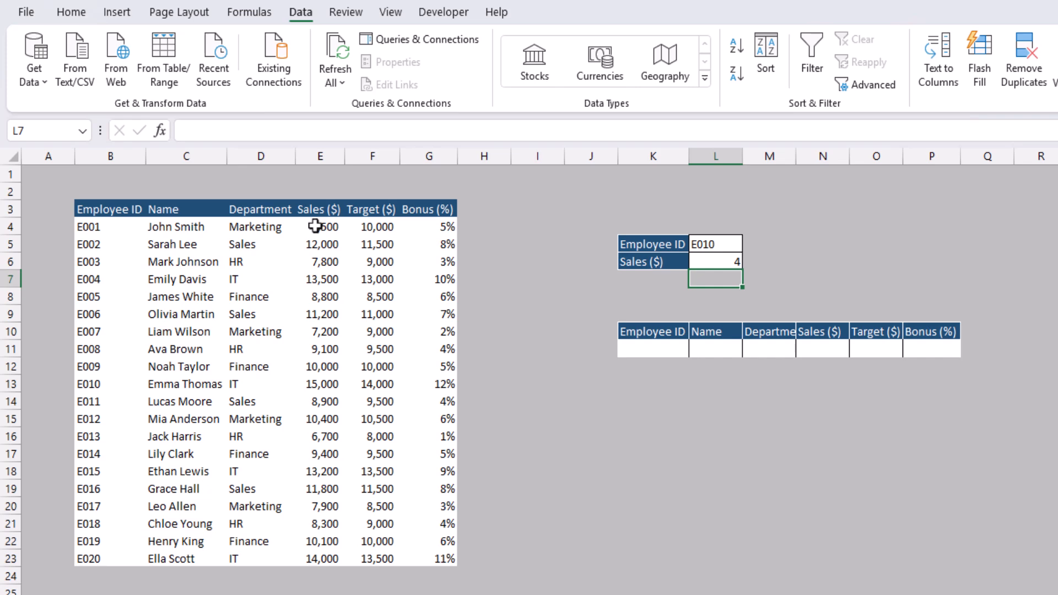
Change the lookup field in K6 to Target ($) and clear the MATCH formula from L6.
{"action": "left_click", "coordinate": [675, 263]}
{"action": "left_click", "coordinate": [697, 262]}
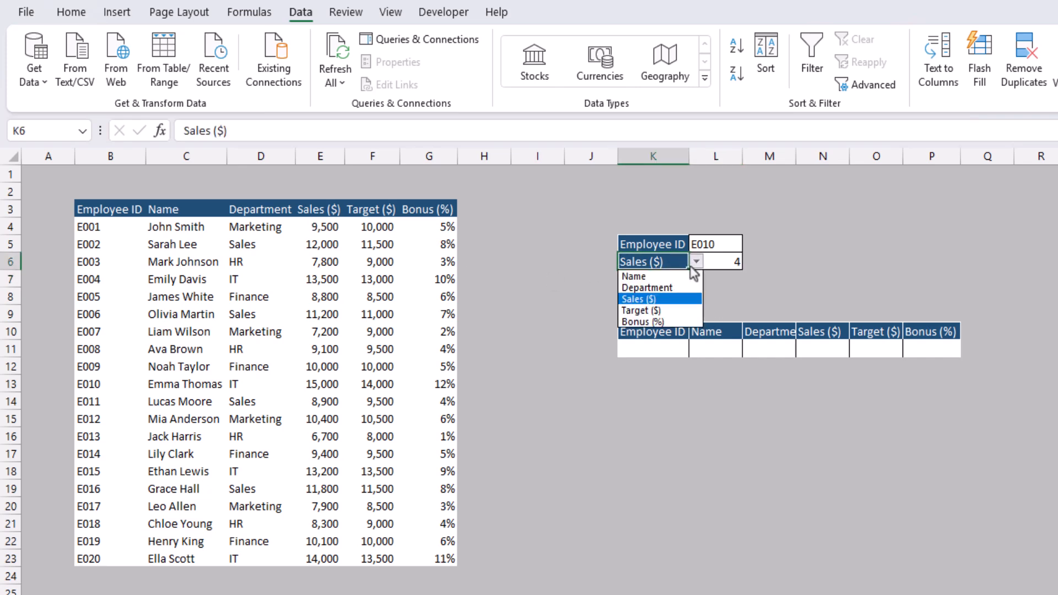
{"action": "left_click", "coordinate": [673, 312]}
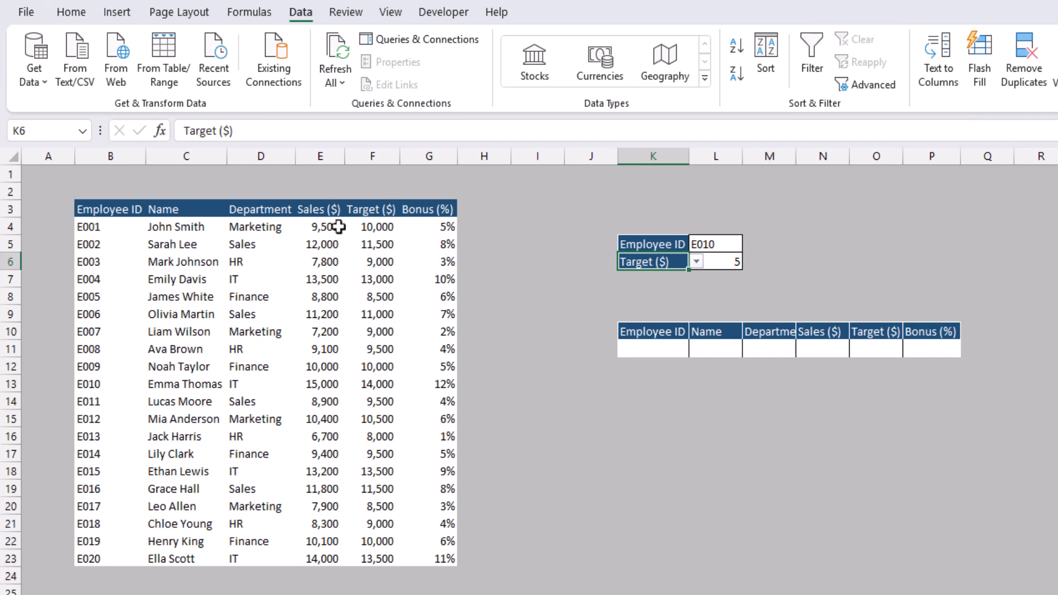
{"action": "key", "text": "Right"}
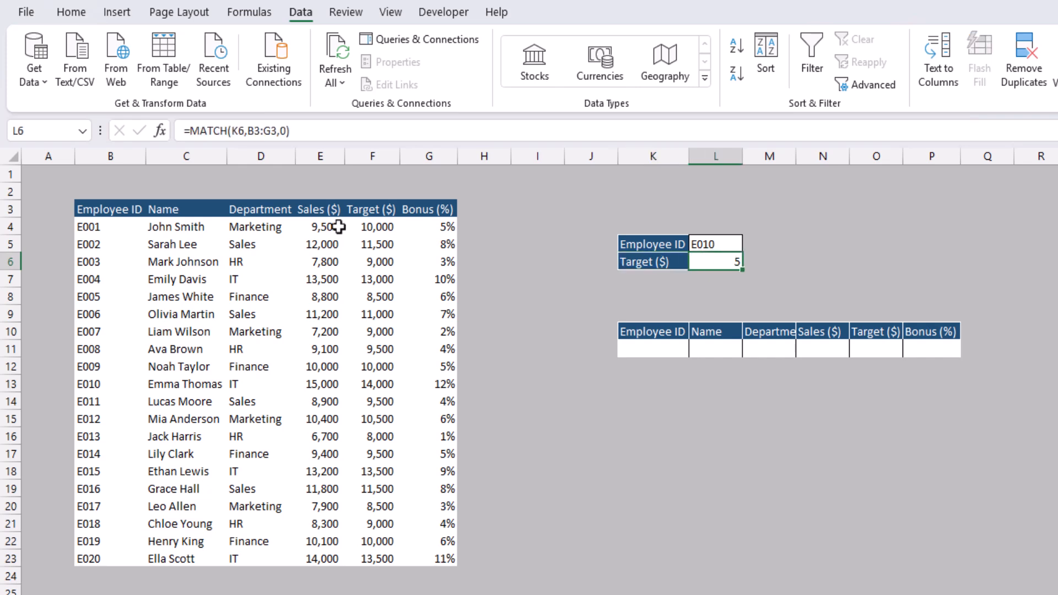
{"action": "key", "text": "Delete"}
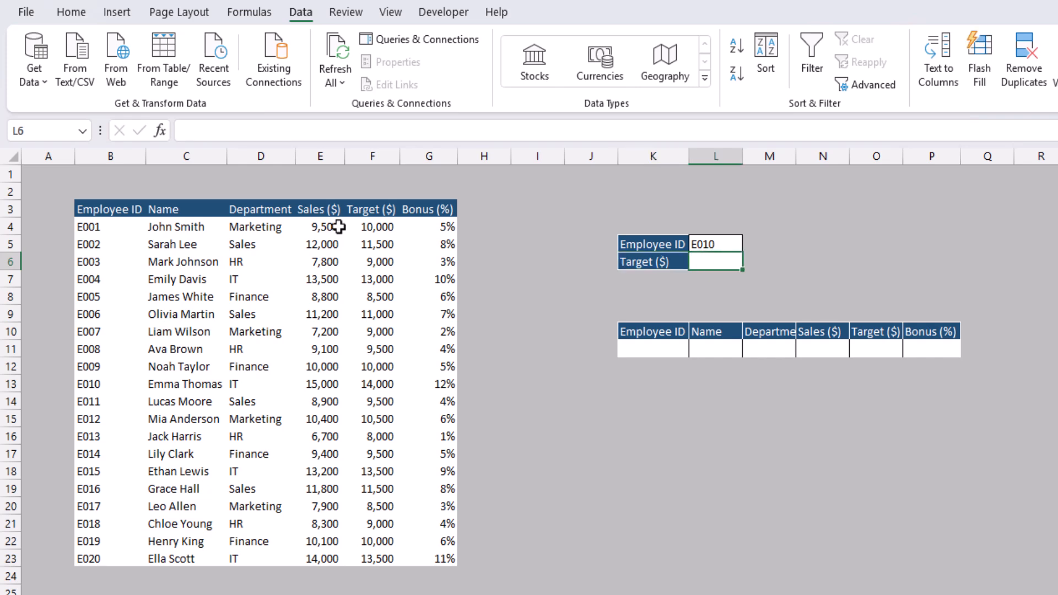
Begin an INDEX formula in the emptied cell L6, using the full table $B$3:$G$23 as its absolute array.
{"action": "type", "text": "=inde"}
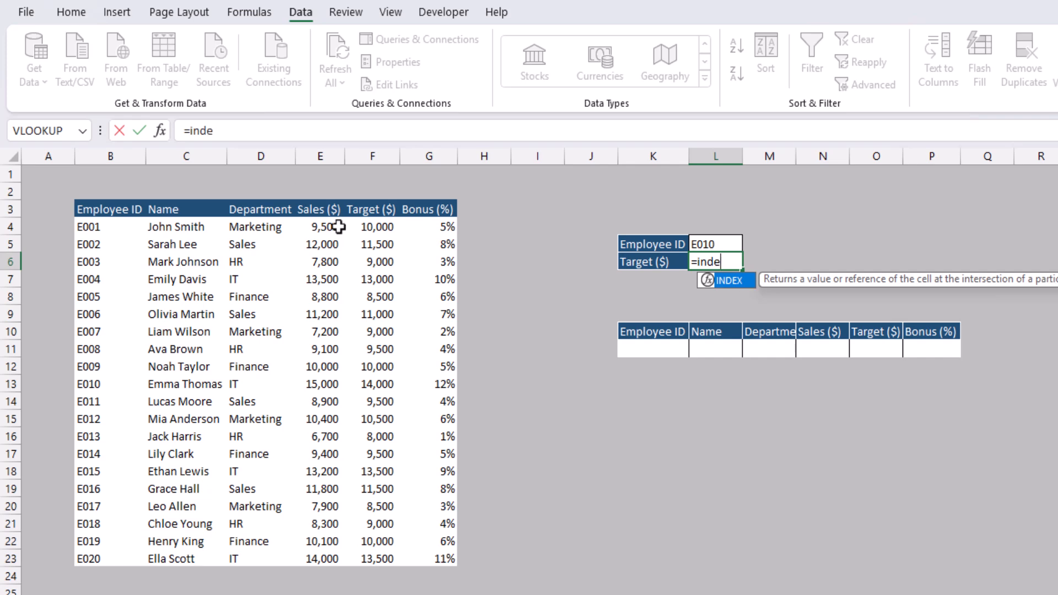
{"action": "key", "text": "Tab"}
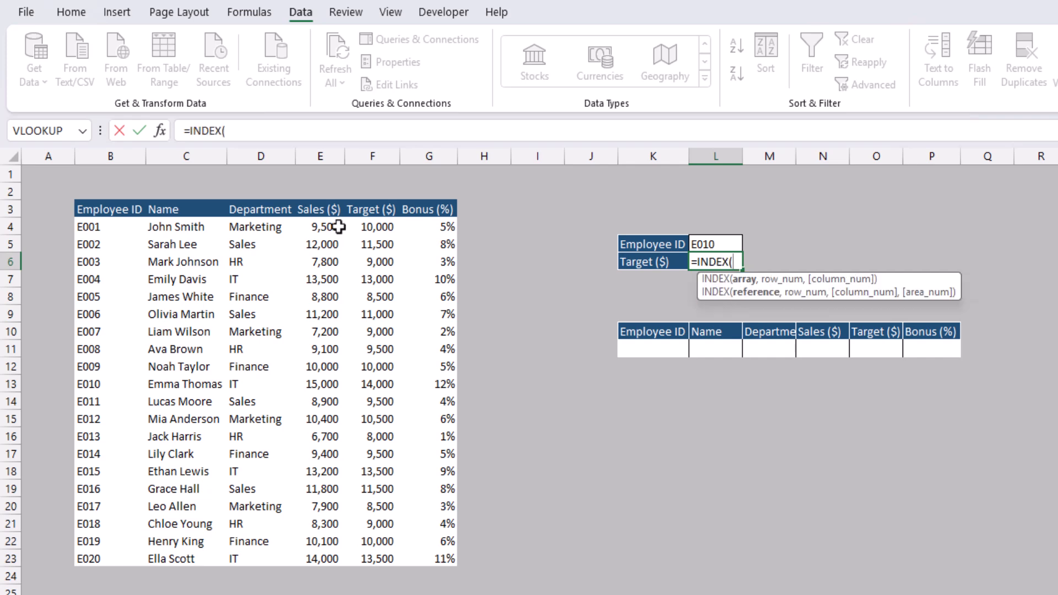
{"action": "left_click", "coordinate": [84, 212]}
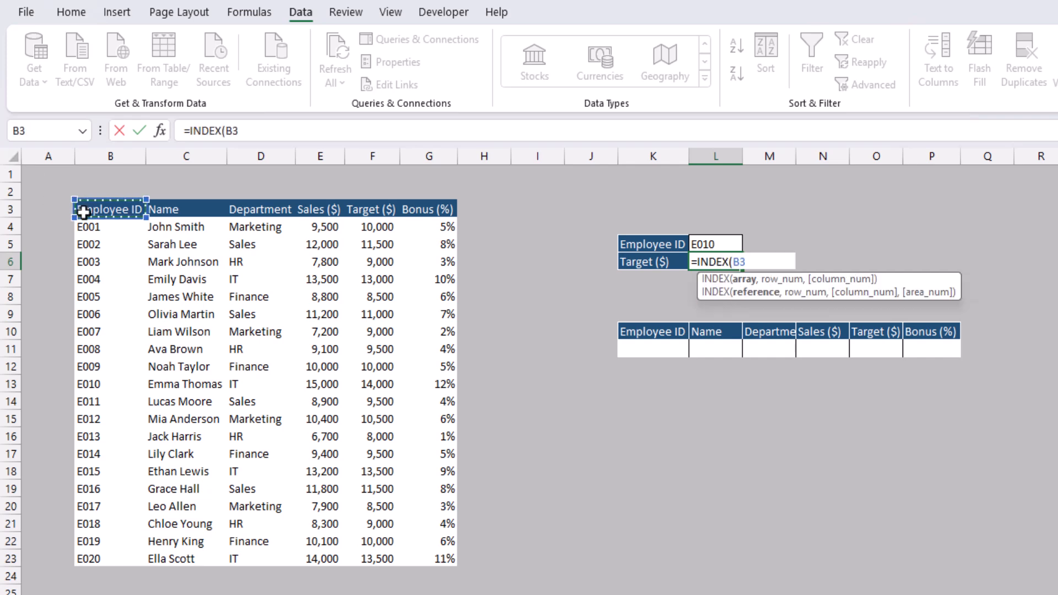
{"action": "key", "text": "ctrl+shift+Right"}
{"action": "key", "text": "ctrl+shift+Down"}
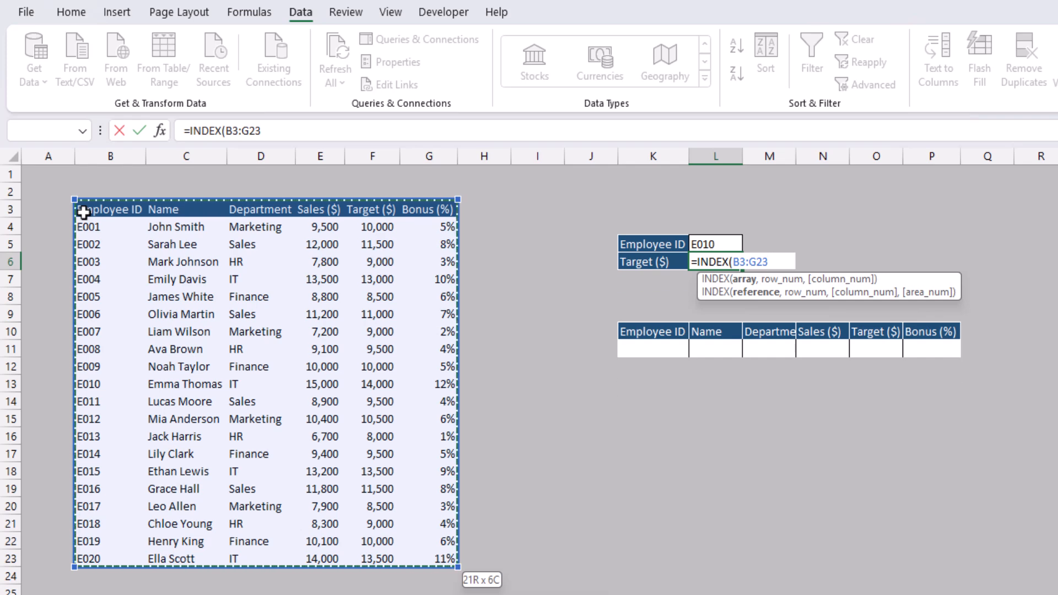
{"action": "key", "text": "F4"}
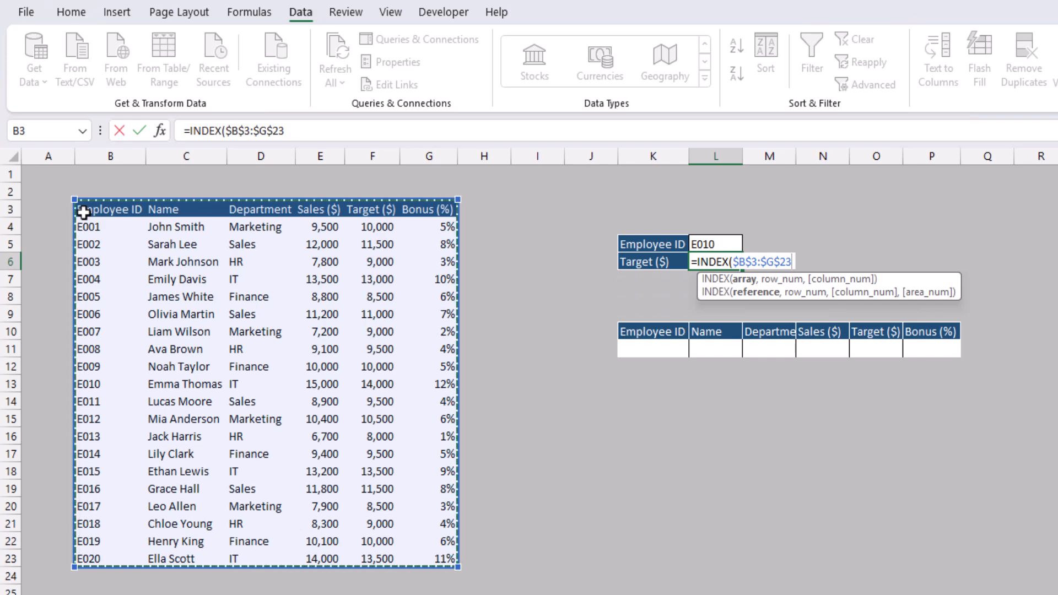
{"action": "type", "text": ","}
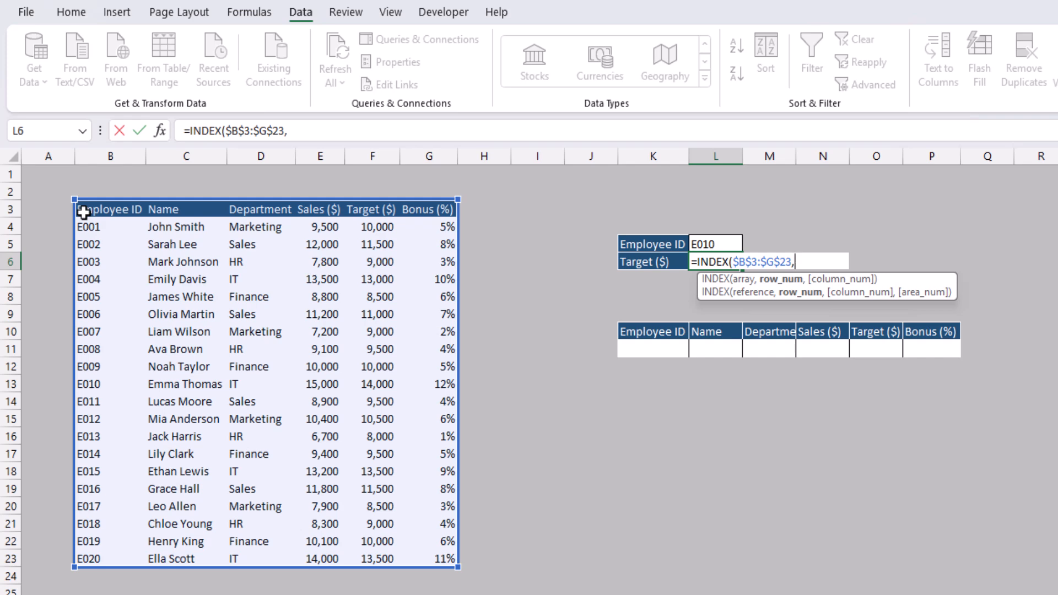
Nest MATCH(L5,B3:B23,0) as the row number of the INDEX formula in L6.
{"action": "type", "text": "matc"}
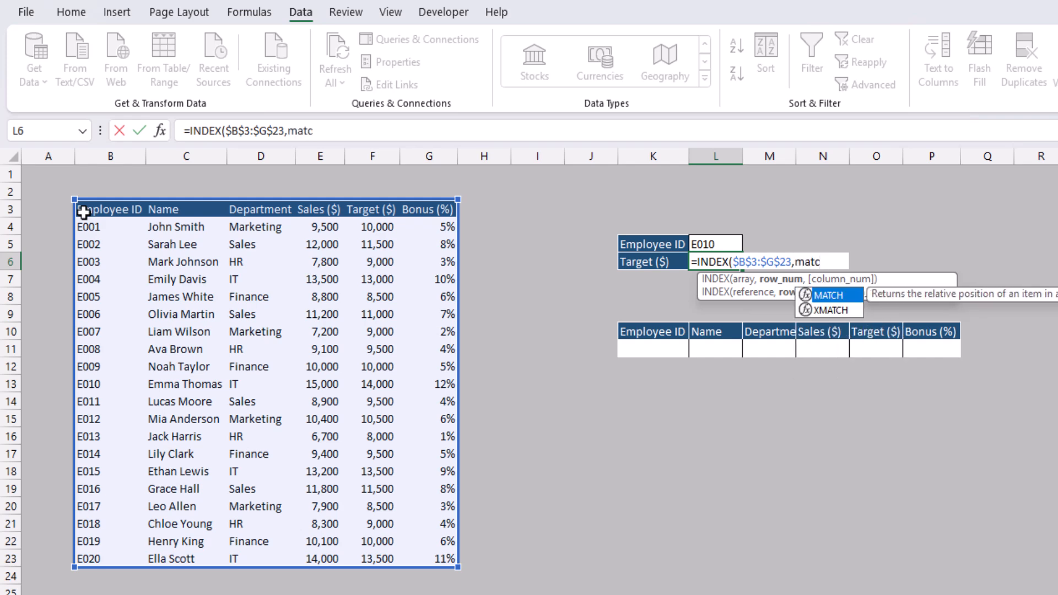
{"action": "key", "text": "Tab"}
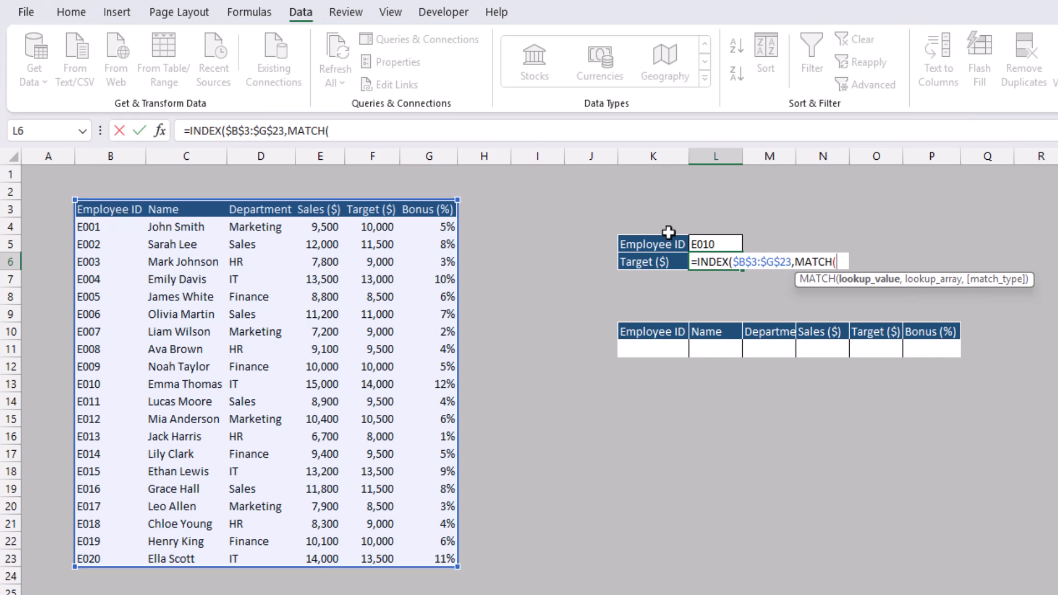
{"action": "left_click", "coordinate": [720, 244]}
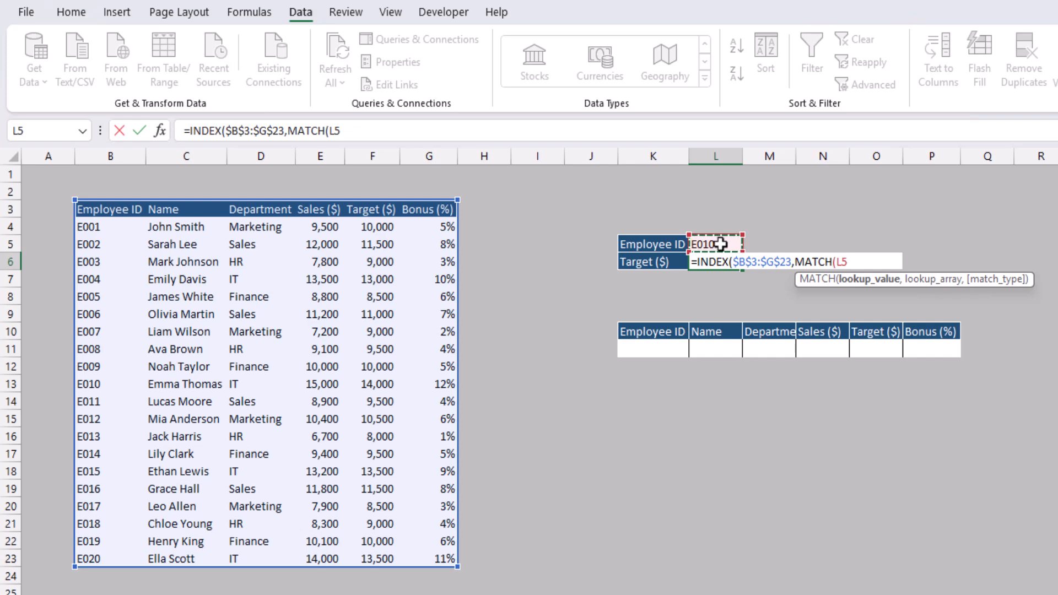
{"action": "type", "text": ","}
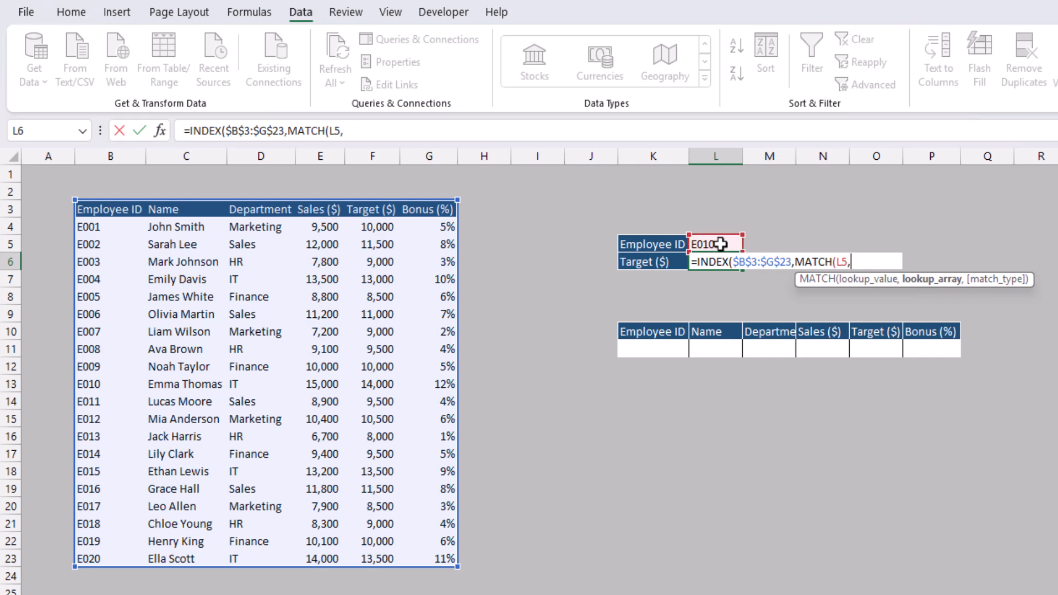
{"action": "left_click", "coordinate": [104, 207]}
{"action": "key", "text": "ctrl+shift+Down"}
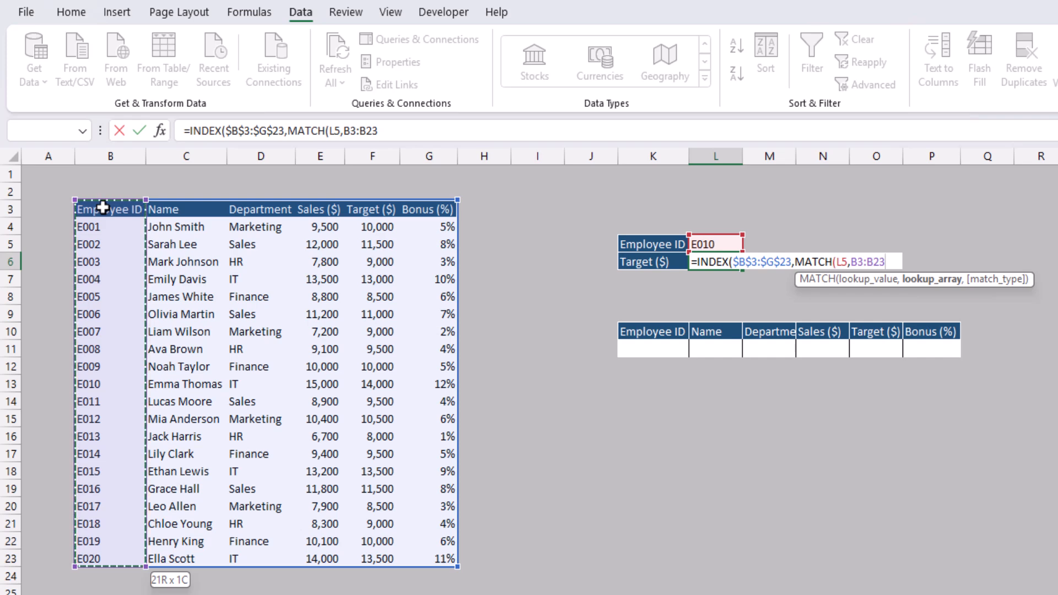
{"action": "type", "text": ","}
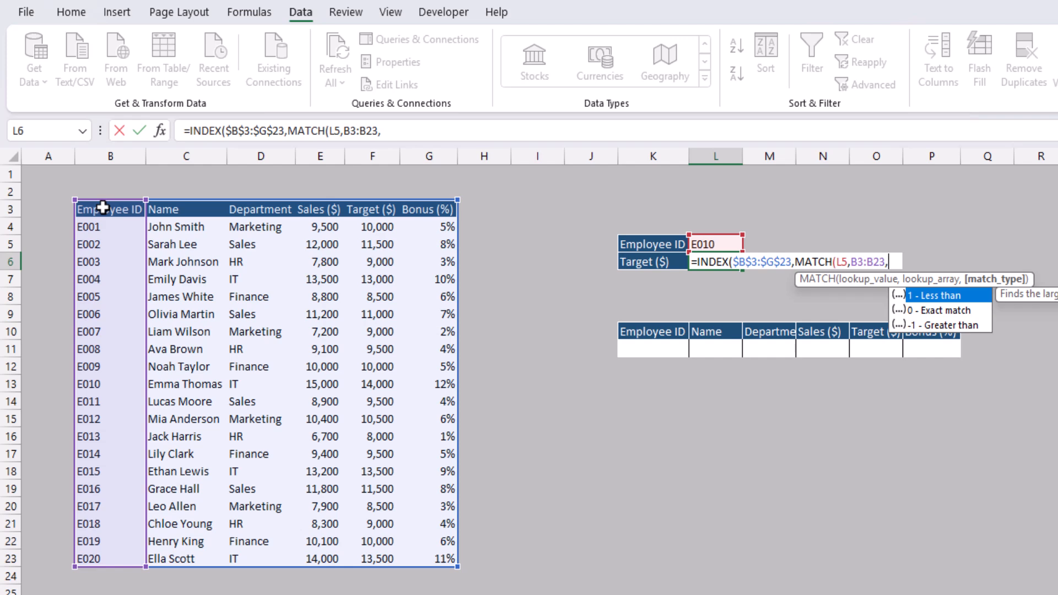
{"action": "type", "text": "0)"}
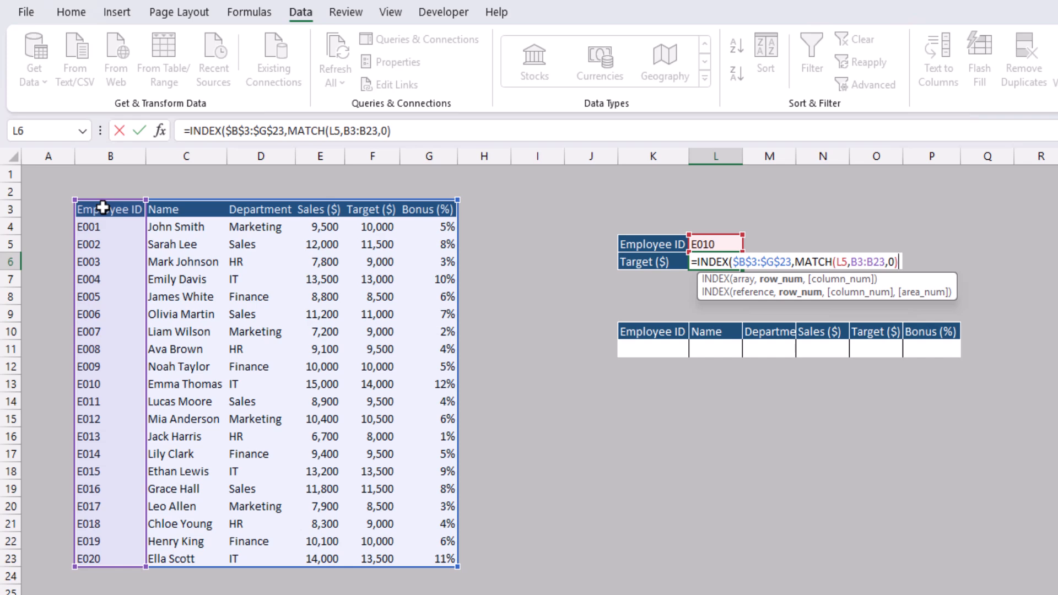
Add MATCH(K6,B3:G3,0) as the column number and enter the completed INDEX formula in L6.
{"action": "type", "text": ","}
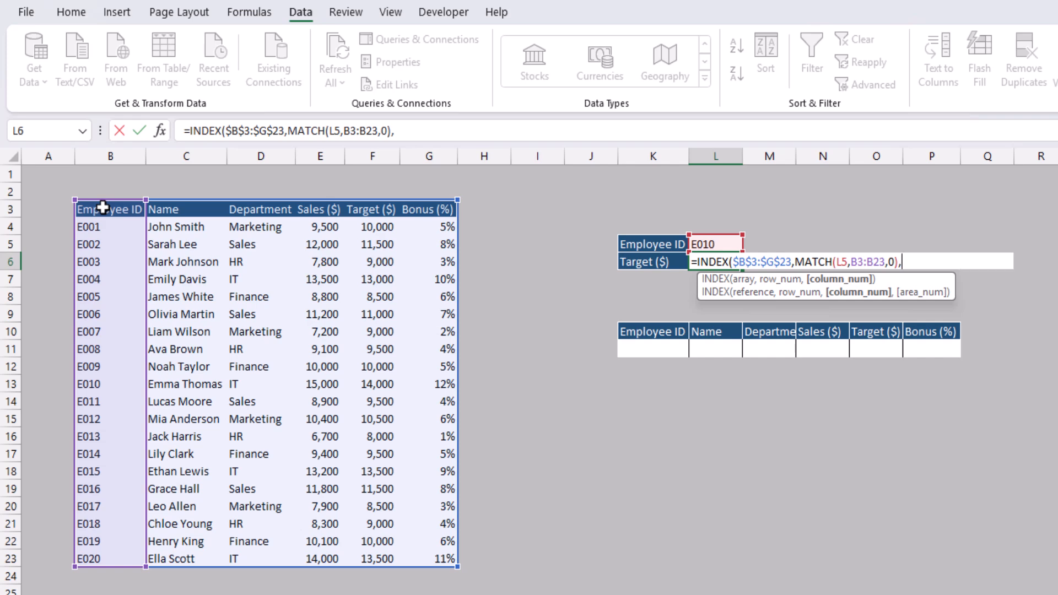
{"action": "type", "text": "mat"}
{"action": "key", "text": "Tab"}
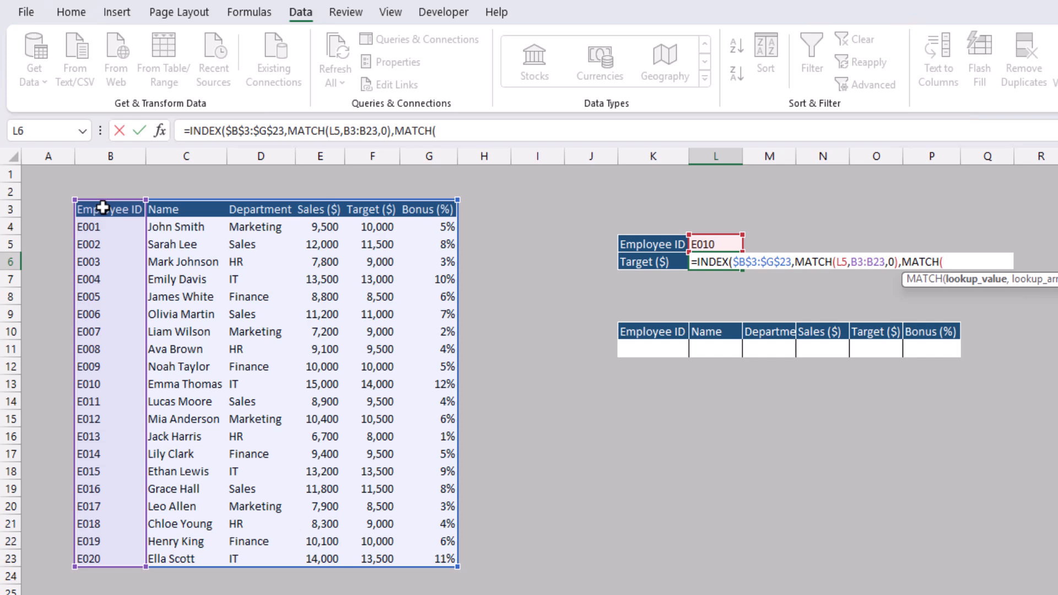
{"action": "left_click", "coordinate": [662, 263]}
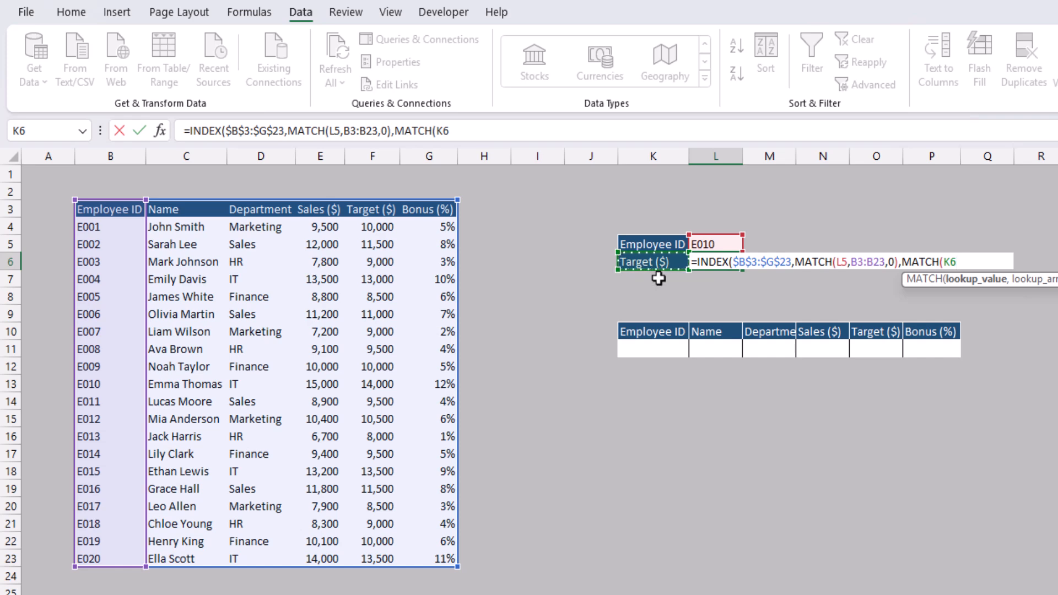
{"action": "type", "text": ","}
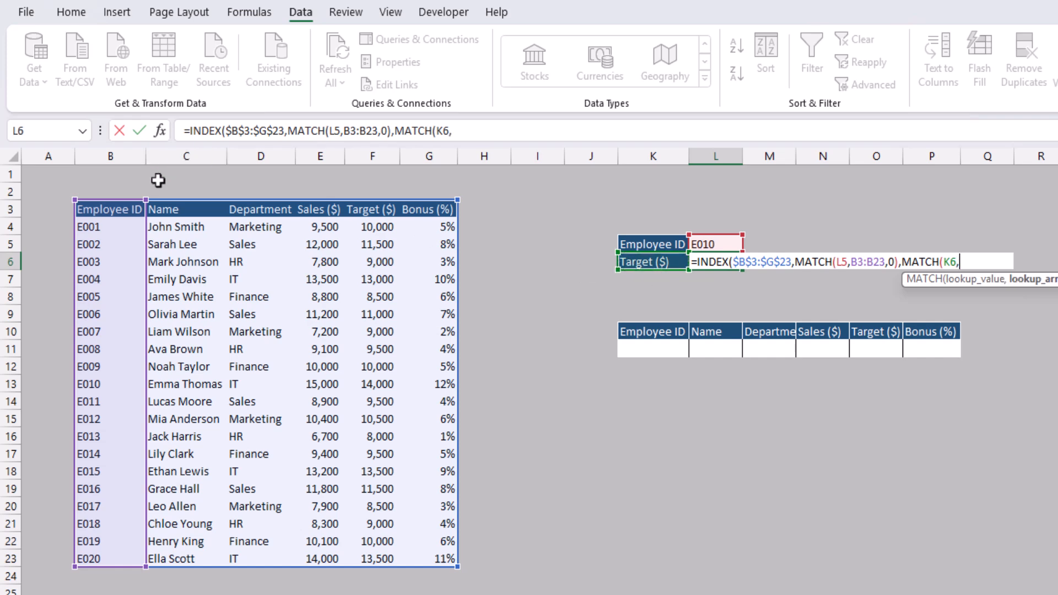
{"action": "left_click", "coordinate": [124, 209]}
{"action": "key", "text": "ctrl+shift+Right"}
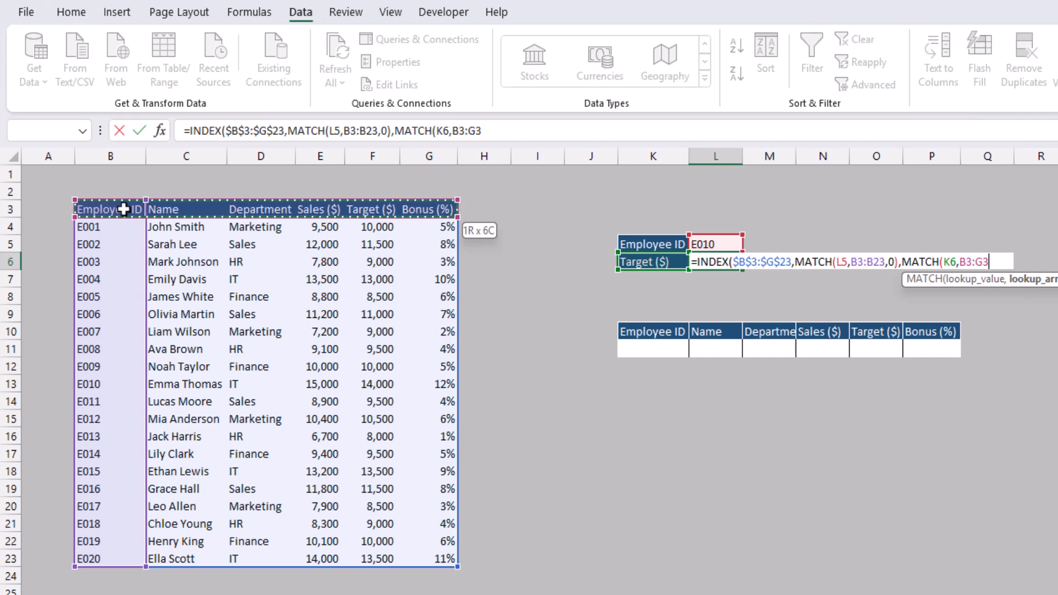
{"action": "type", "text": ","}
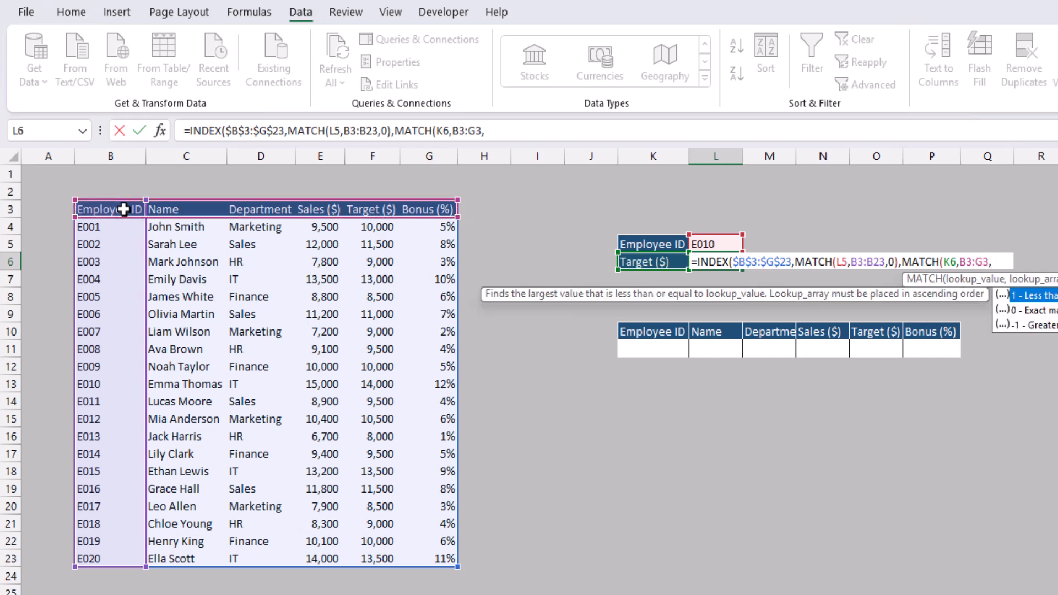
{"action": "type", "text": "0))"}
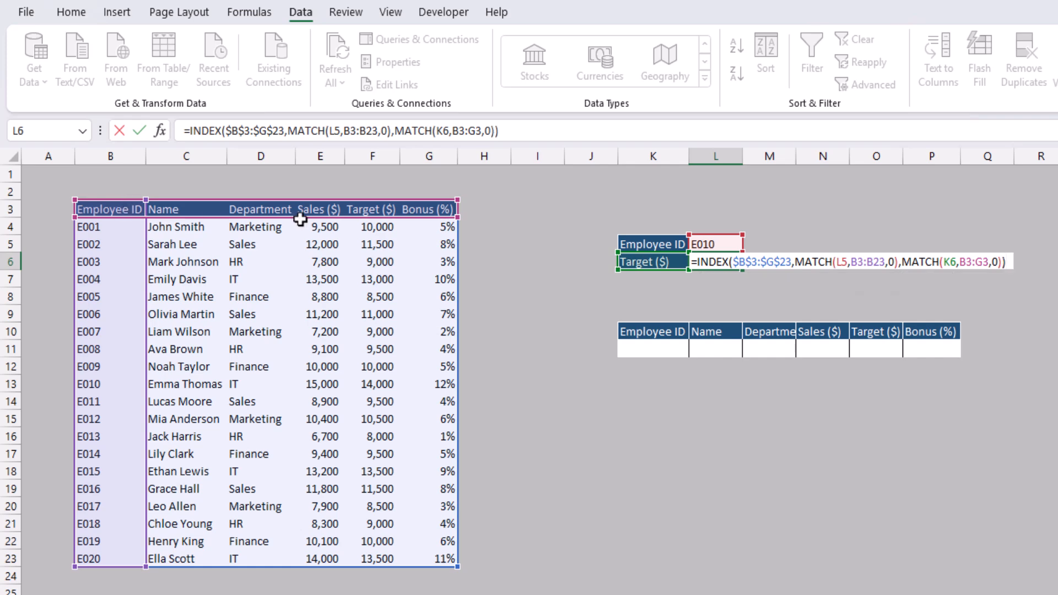
{"action": "left_click", "coordinate": [1006, 262]}
{"action": "key", "text": "Return"}
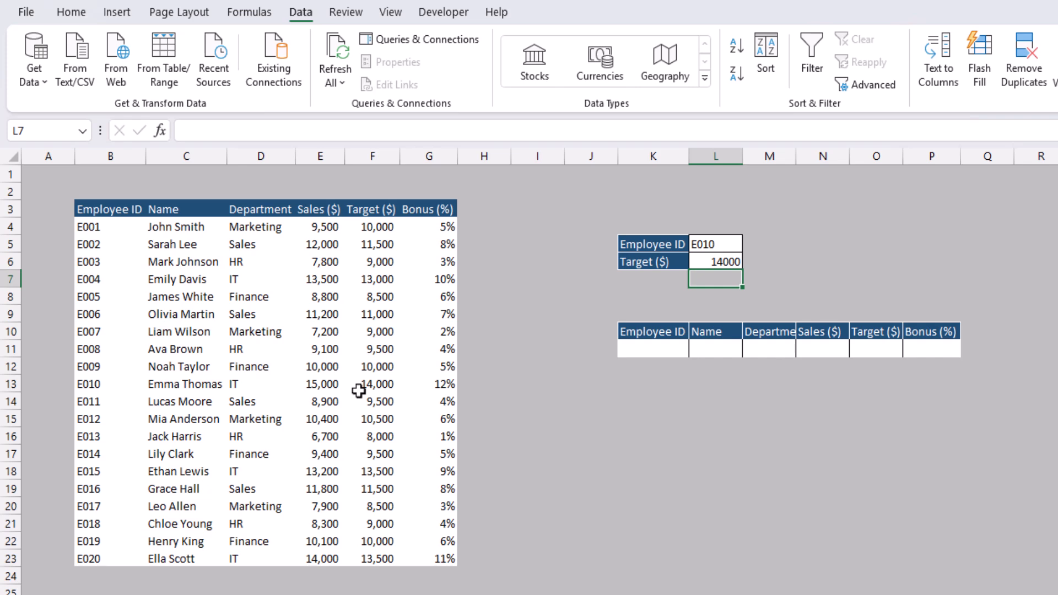
Switch the lookup field in K6 to Department to test the formula.
{"action": "left_click", "coordinate": [642, 263]}
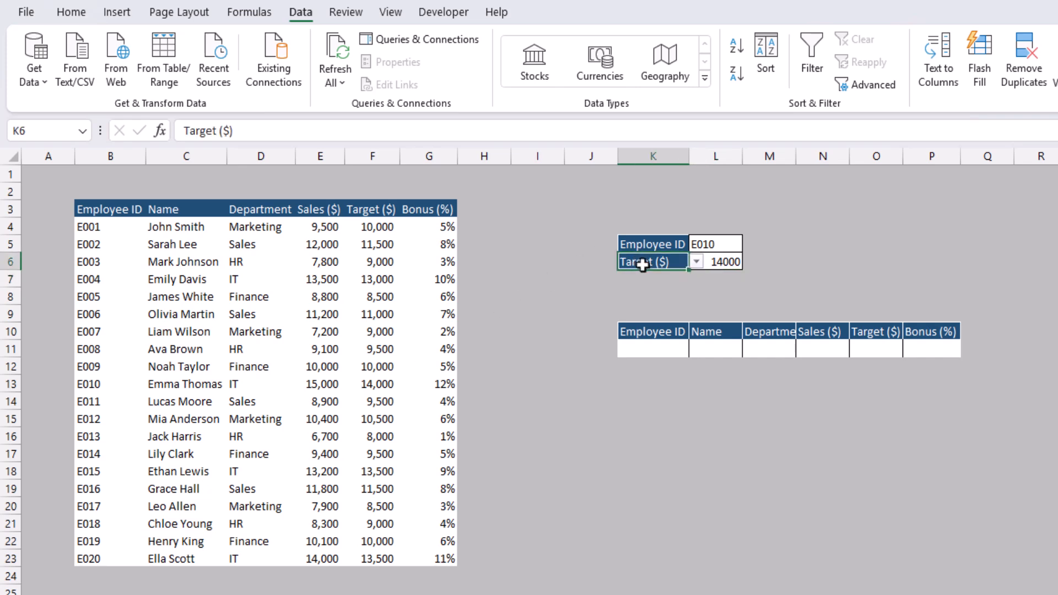
{"action": "left_click", "coordinate": [696, 262]}
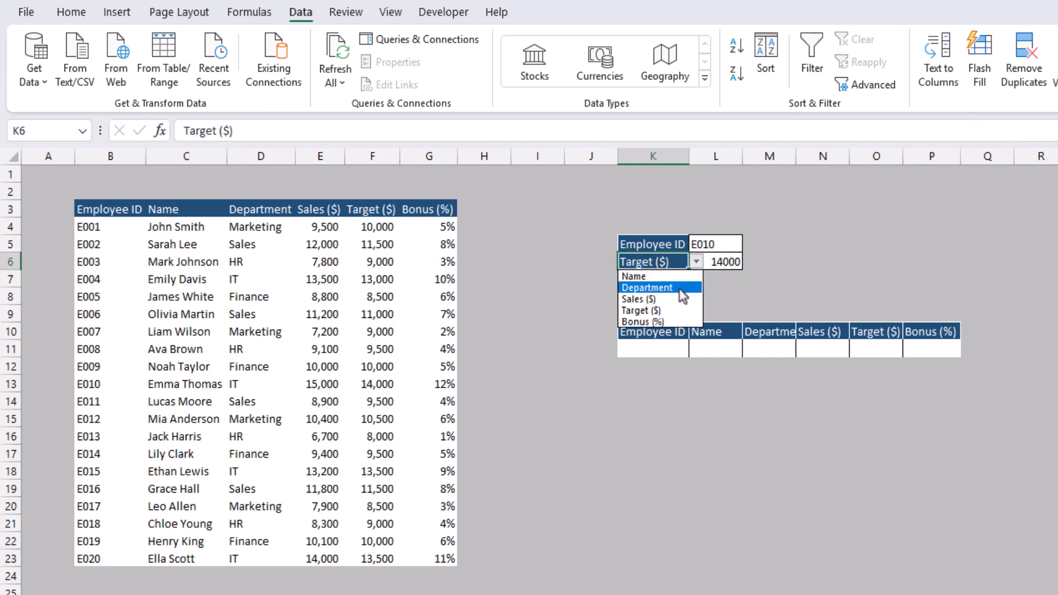
{"action": "left_click", "coordinate": [679, 290]}
{"action": "key", "text": "Return"}
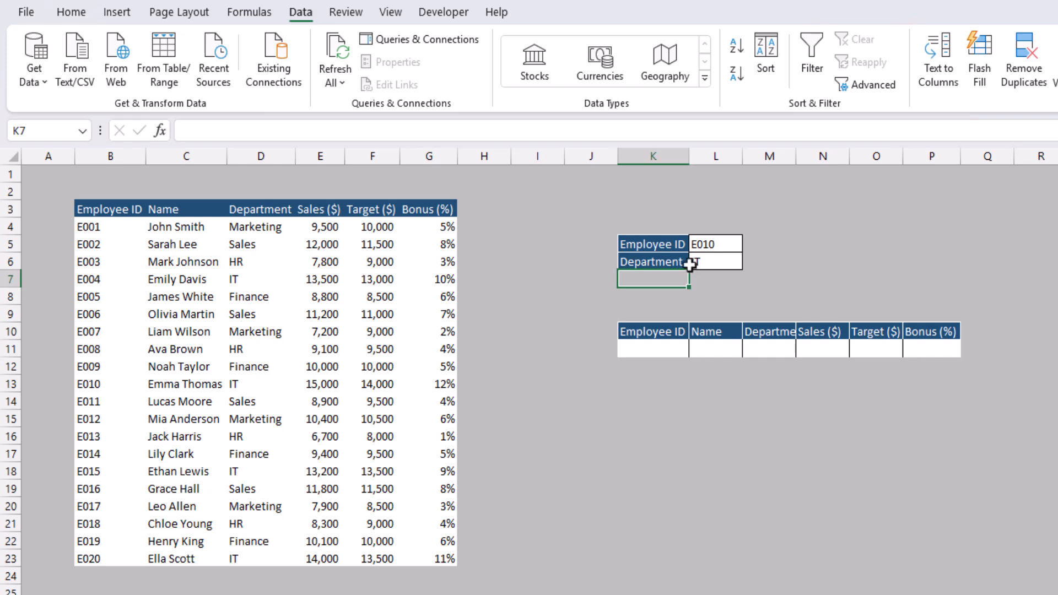
Set the lookup field in K6 to Bonus (%) and format the result in L6 as a percentage.
{"action": "left_click", "coordinate": [676, 262]}
{"action": "left_click", "coordinate": [697, 262]}
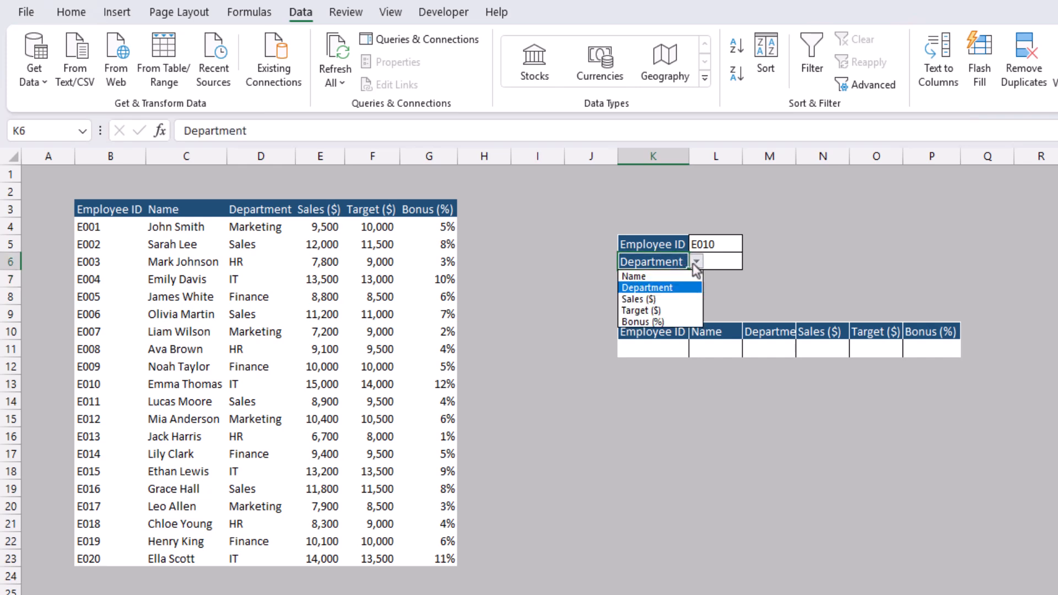
{"action": "left_click", "coordinate": [669, 322]}
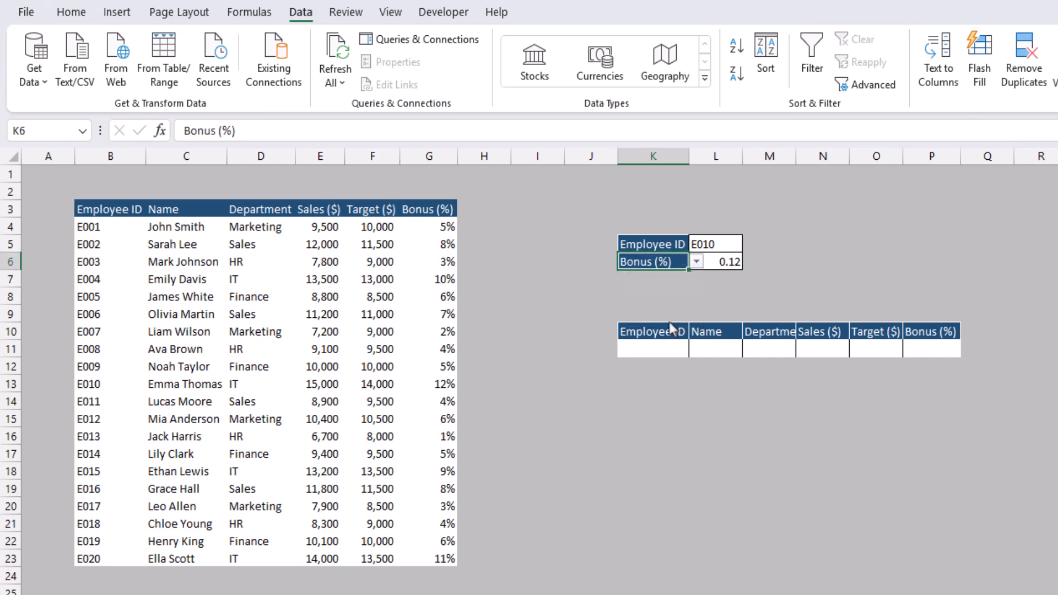
{"action": "left_click", "coordinate": [731, 260]}
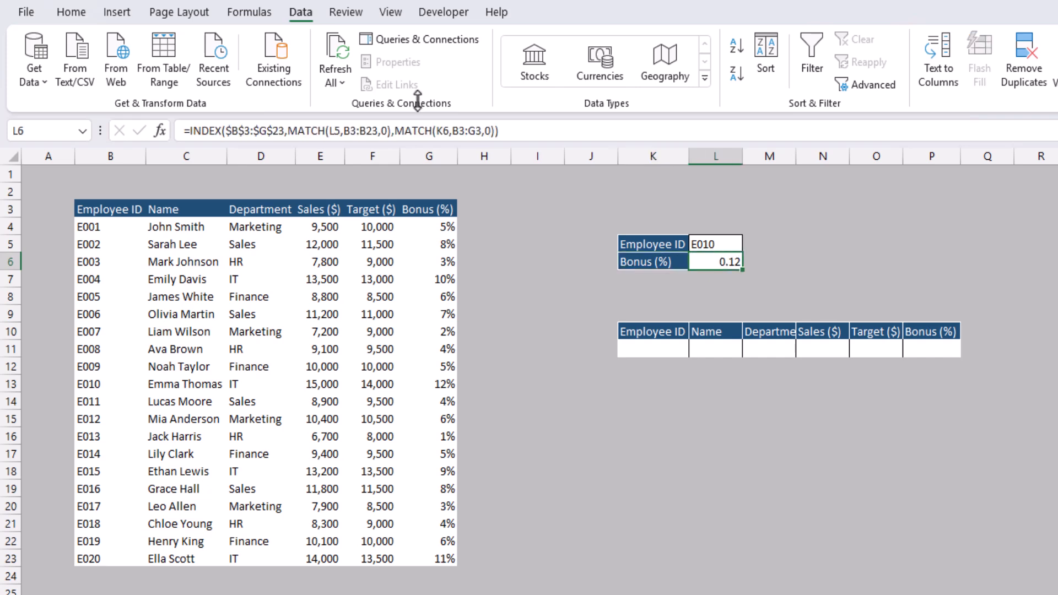
{"action": "left_click", "coordinate": [70, 19]}
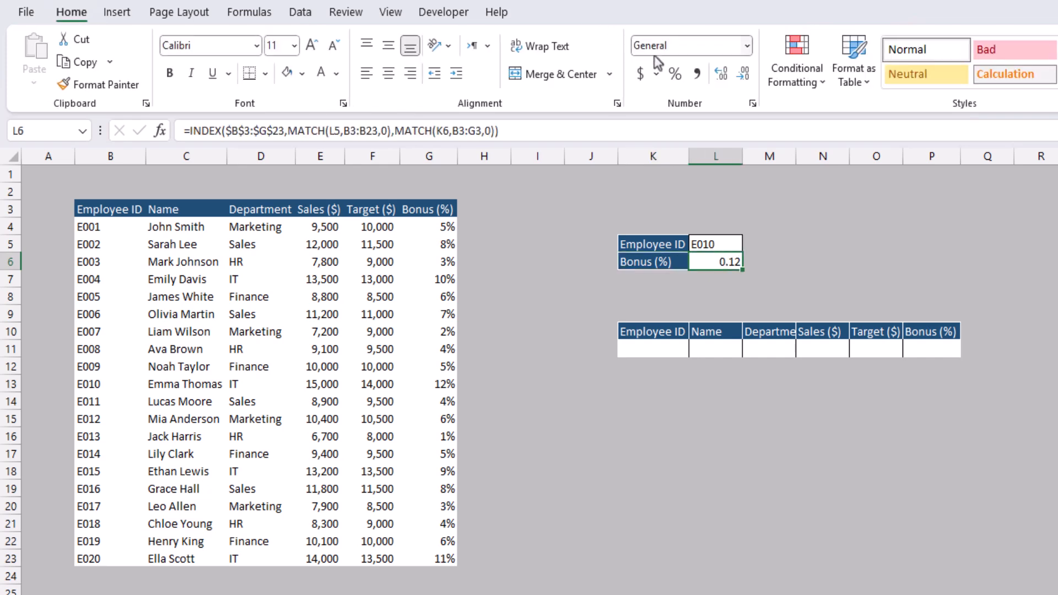
{"action": "left_click", "coordinate": [676, 75]}
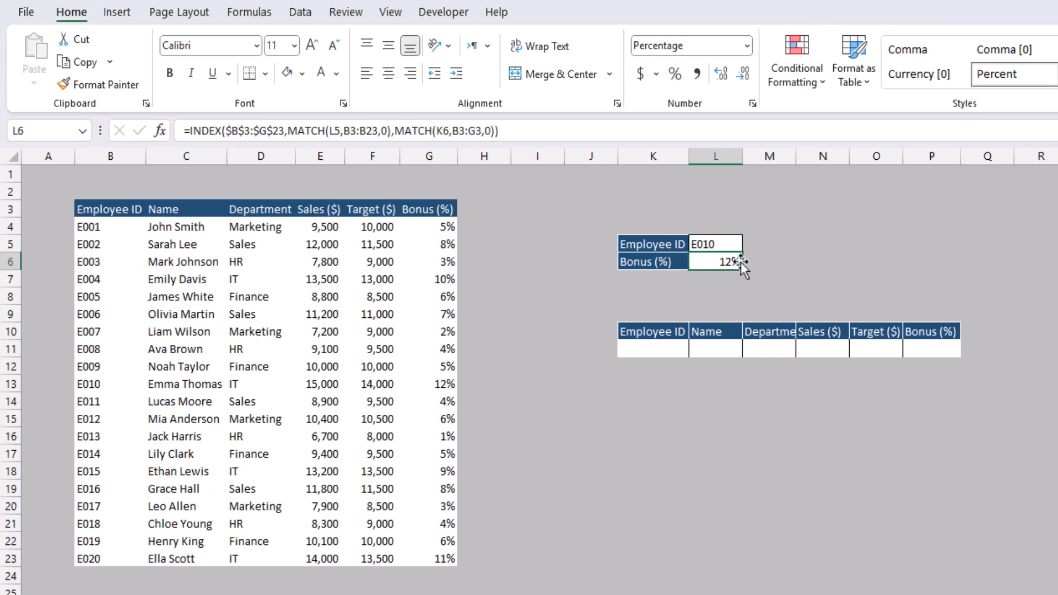
Replace the employee ID in L5 with the one listed in B18 to test the lookup.
{"action": "left_click", "coordinate": [712, 244]}
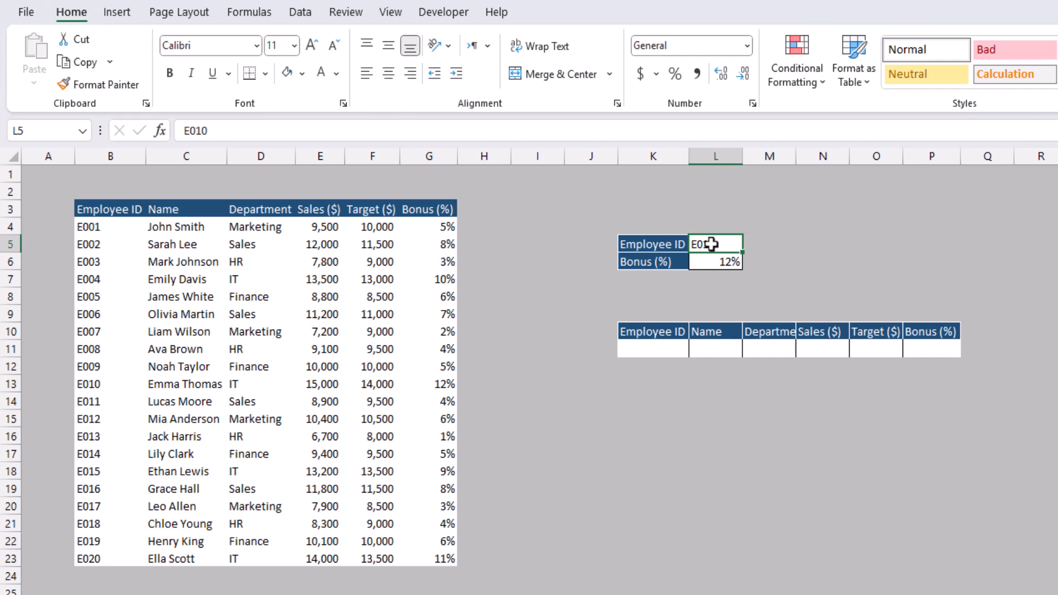
{"action": "type", "text": "E015"}
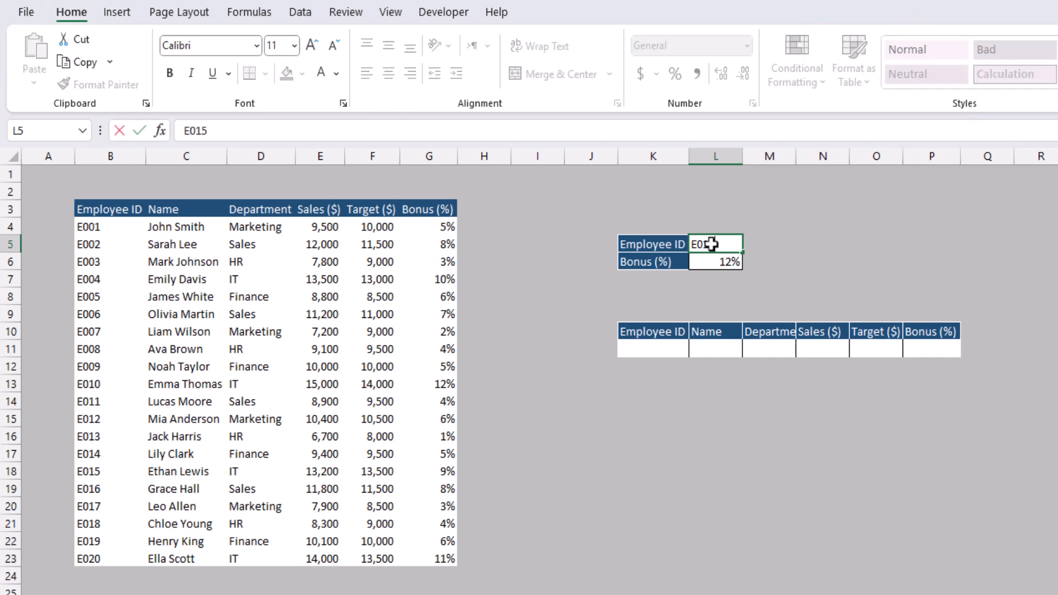
{"action": "key", "text": "Return"}
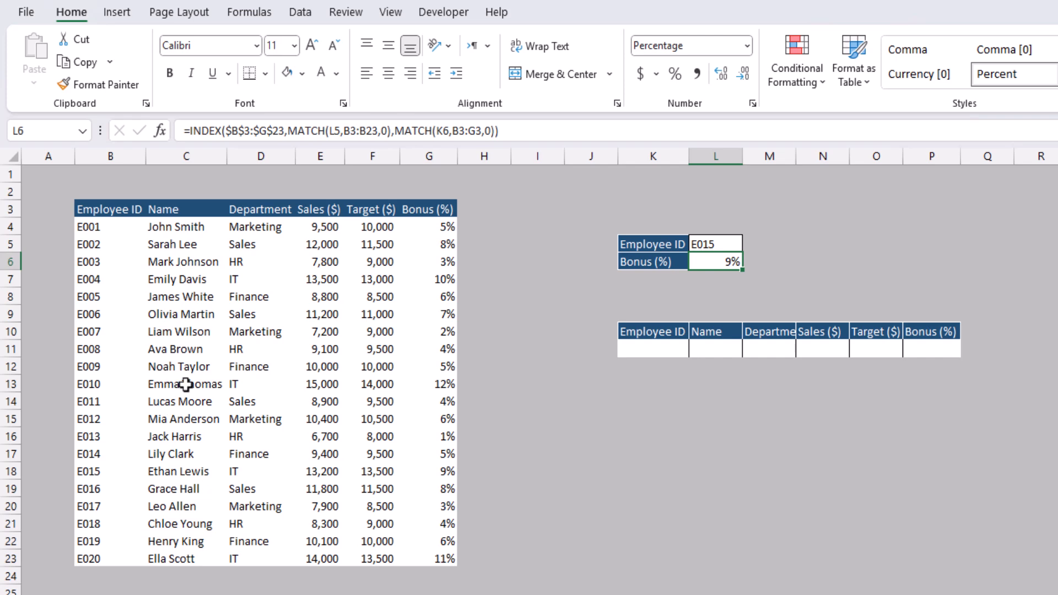
Set the search field in K5 to Name and the returned field in K6 to Employee ID.
{"action": "left_click", "coordinate": [653, 245]}
{"action": "left_click", "coordinate": [693, 247]}
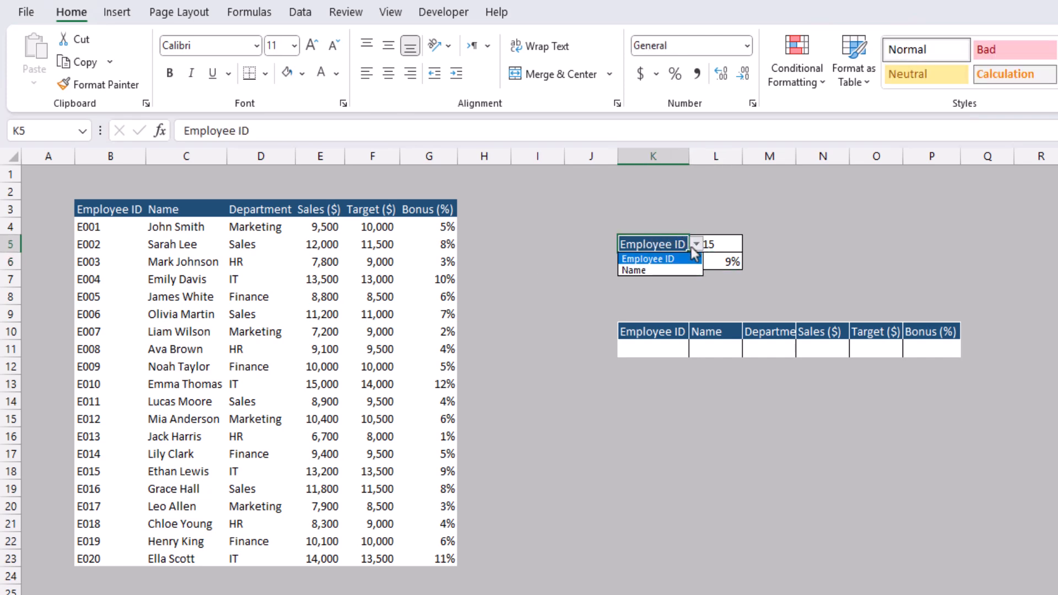
{"action": "left_click", "coordinate": [673, 270]}
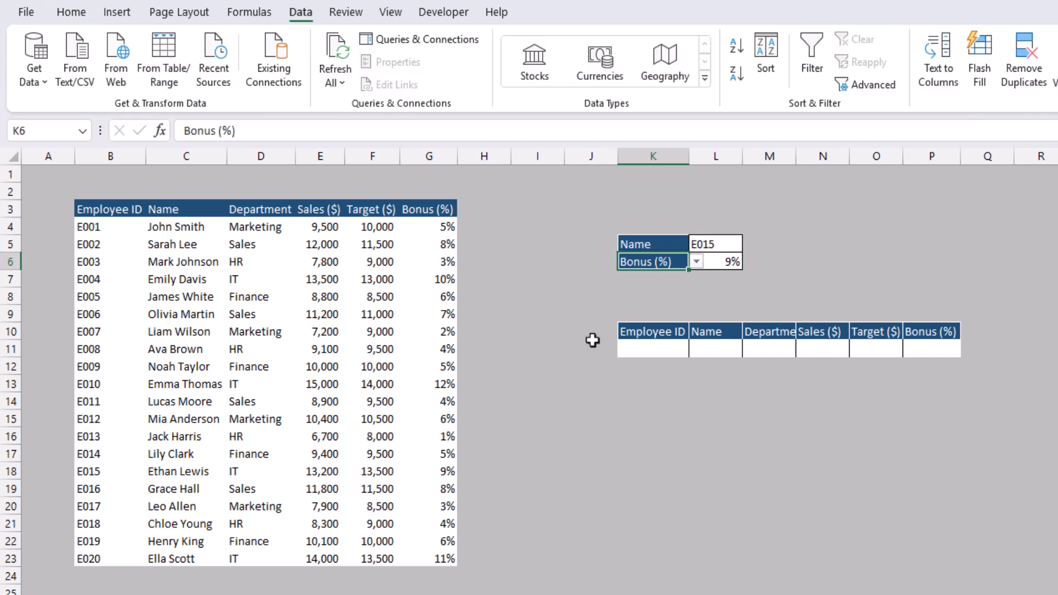
{"action": "left_click", "coordinate": [695, 264]}
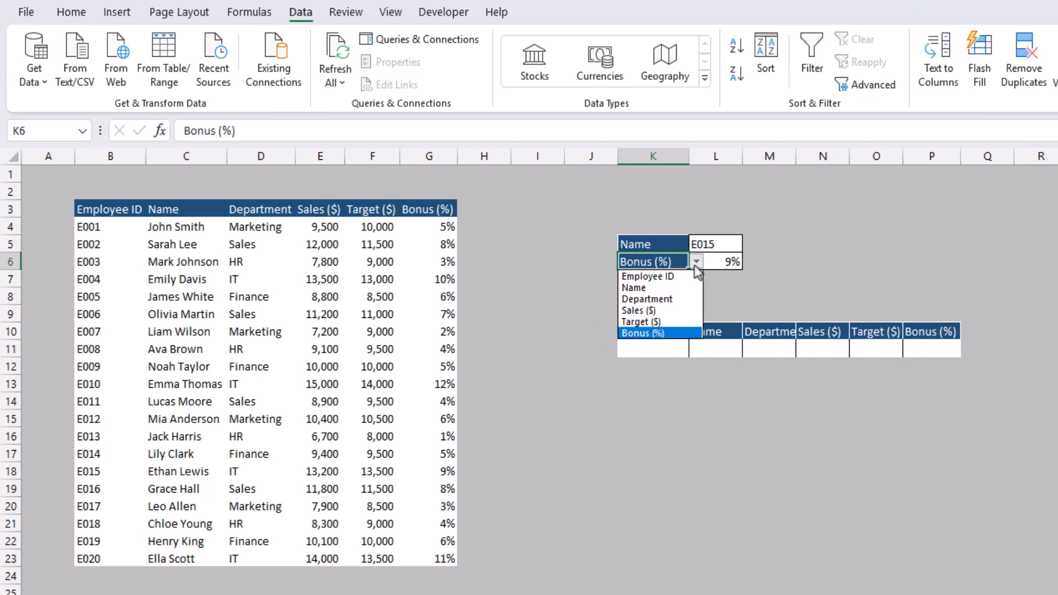
{"action": "left_click", "coordinate": [681, 277]}
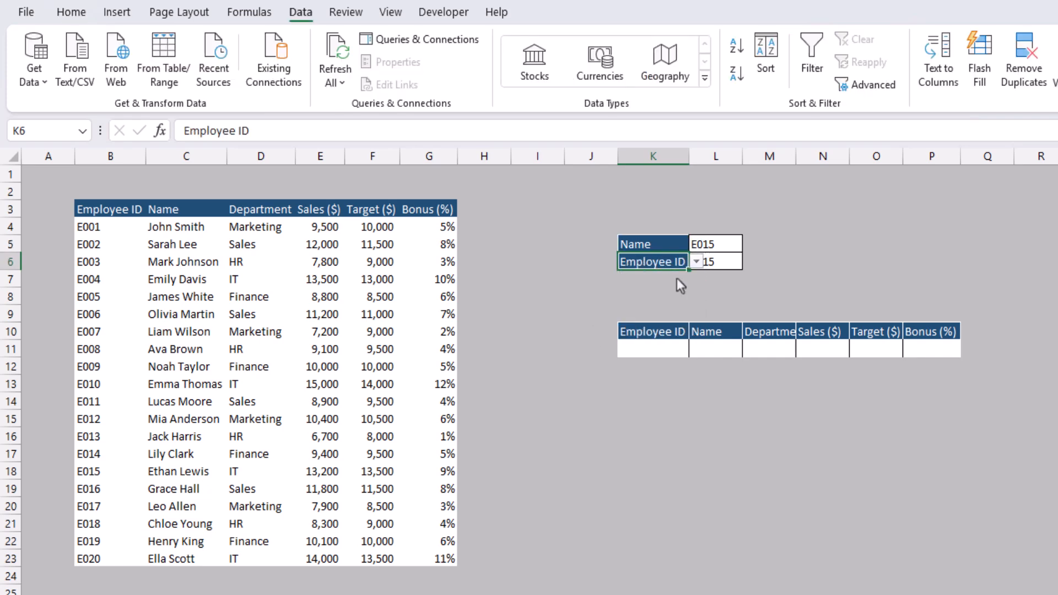
{"action": "left_click", "coordinate": [718, 280]}
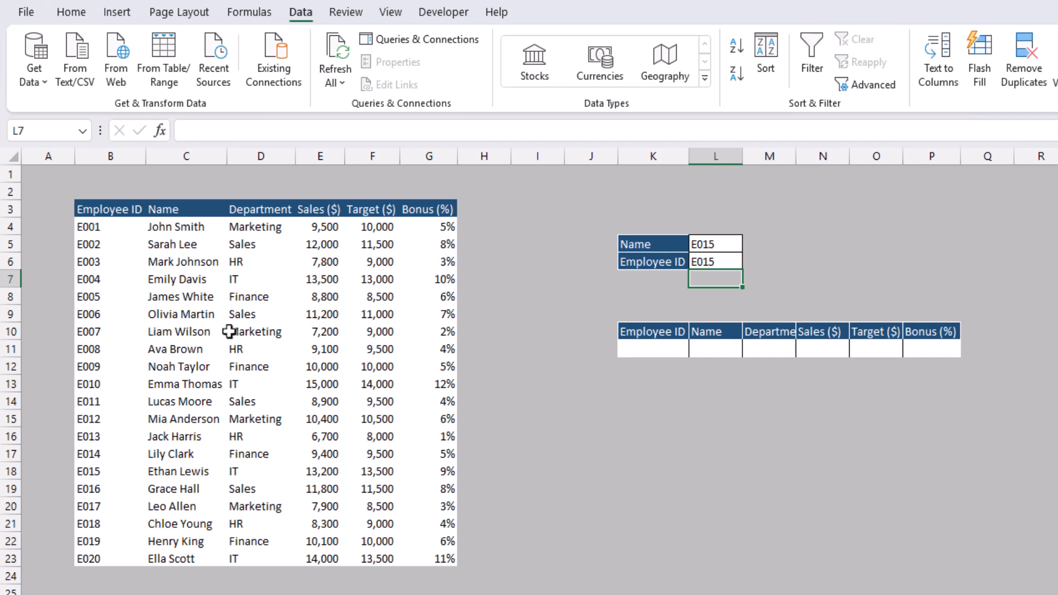
Copy the employee name from C12 and paste it as a value into L5.
{"action": "left_click", "coordinate": [187, 366]}
{"action": "key", "text": "ctrl+c"}
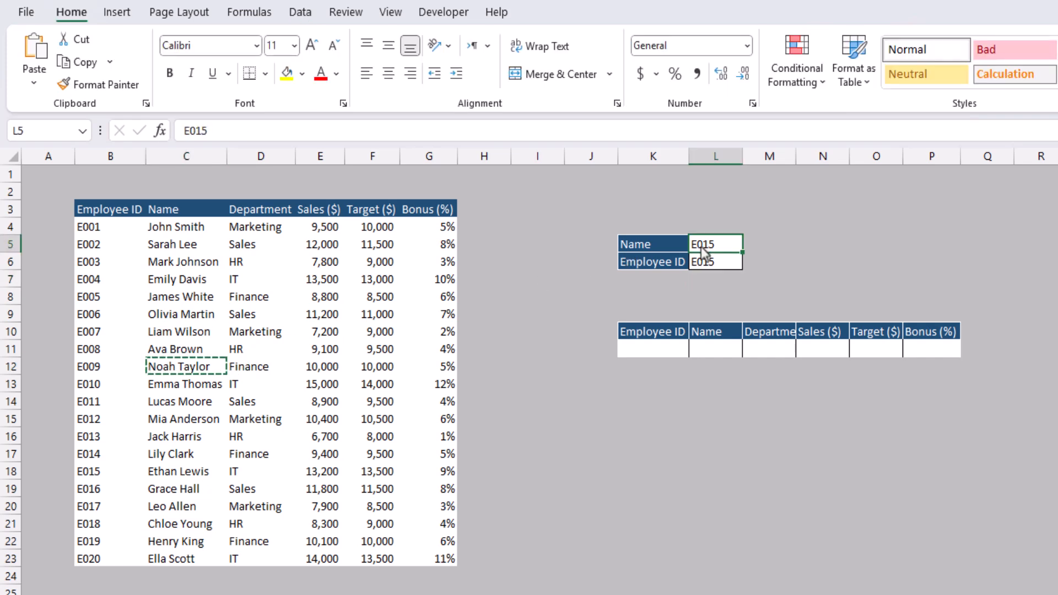
{"action": "right_click", "coordinate": [701, 247]}
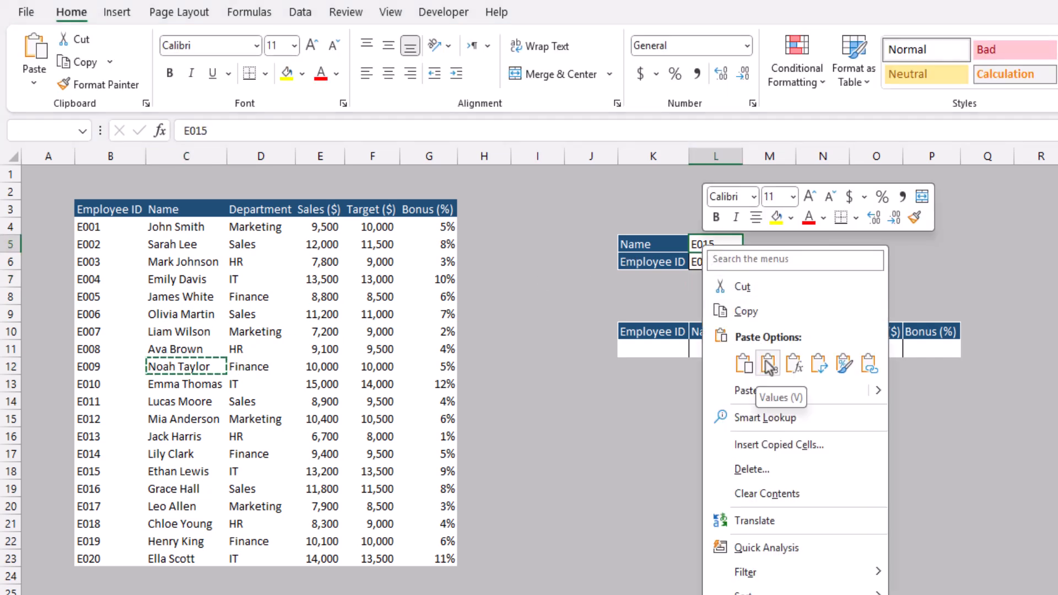
{"action": "left_click", "coordinate": [767, 361]}
Change the row MATCH lookup range in the L6 formula to the Name column, C3:C23.
{"action": "double_click", "coordinate": [713, 265]}
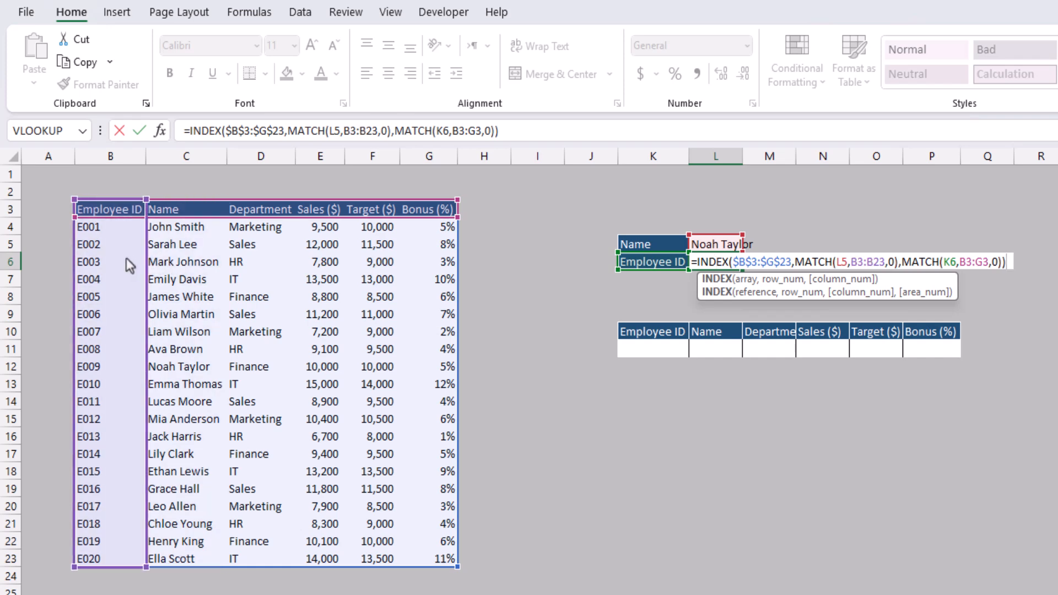
{"action": "left_click_drag", "start_coordinate": [127, 258], "coordinate": [176, 257]}
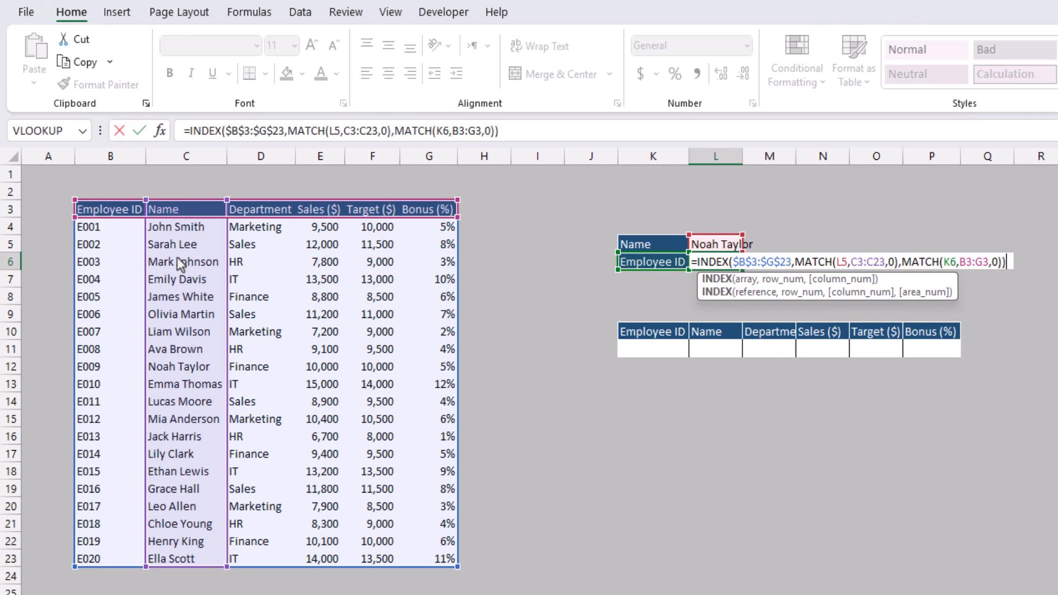
{"action": "key", "text": "Return"}
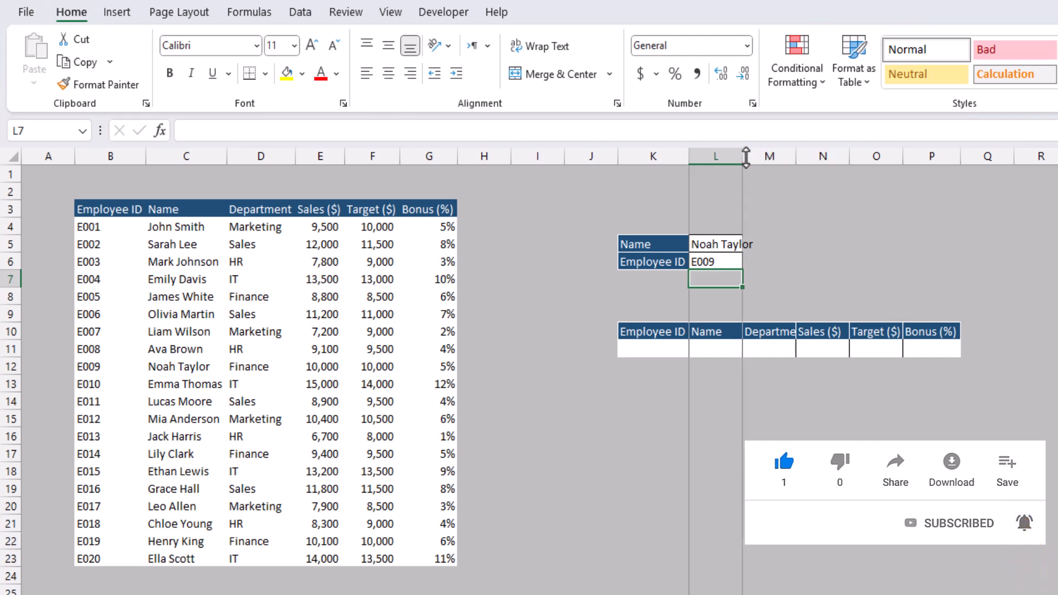
Enter the employee ID listed in B22 into K11 of the second lookup table.
{"action": "left_click", "coordinate": [676, 349]}
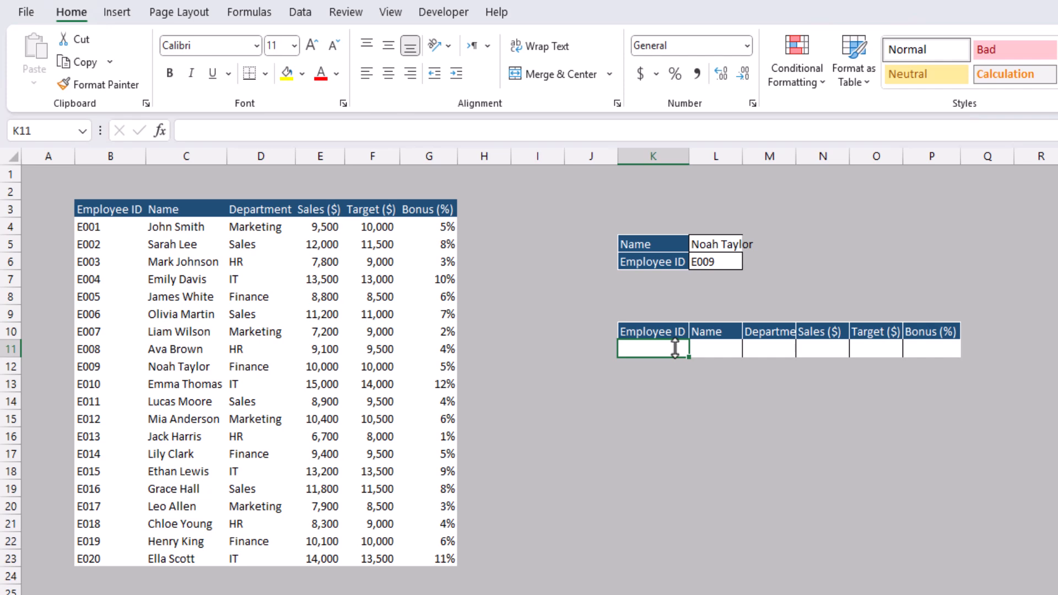
{"action": "type", "text": "E0"}
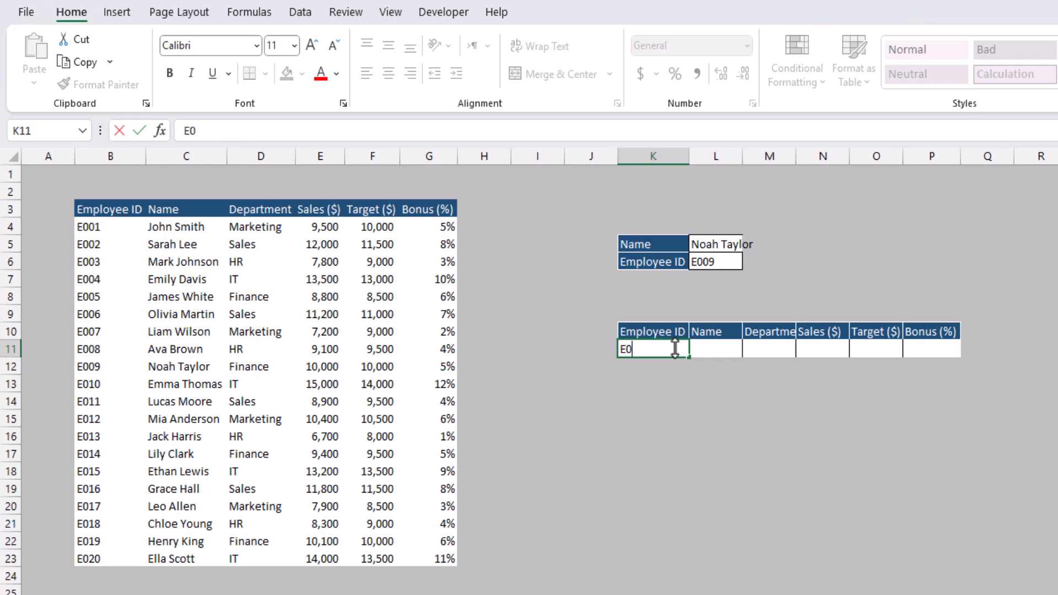
{"action": "type", "text": "19"}
{"action": "key", "text": "Tab"}
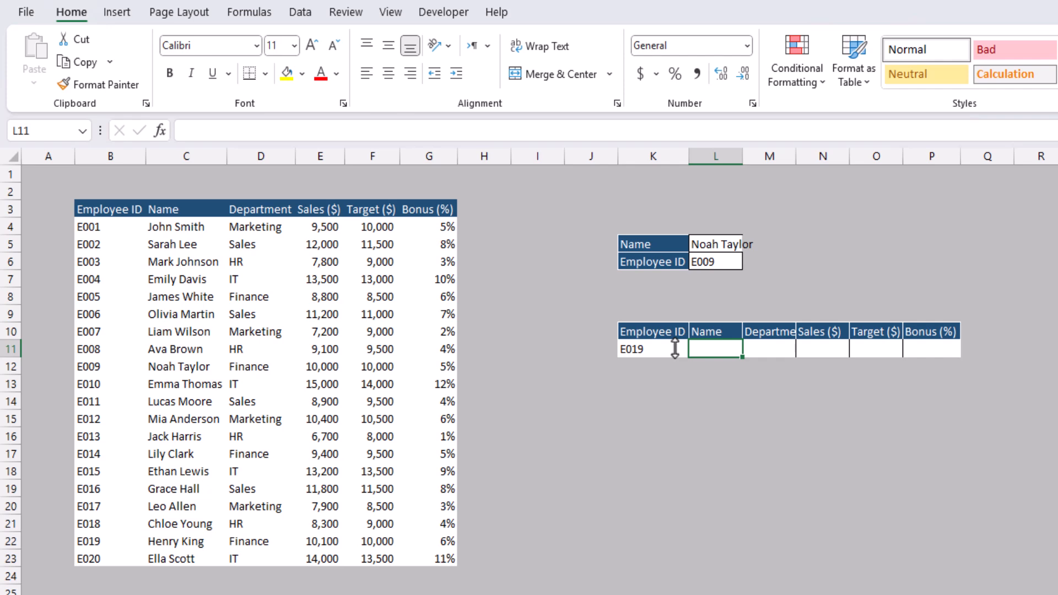
Start an INDEX formula in L11 with the whole employee table as its absolute array, $B$3:$G$23.
{"action": "type", "text": "=ind"}
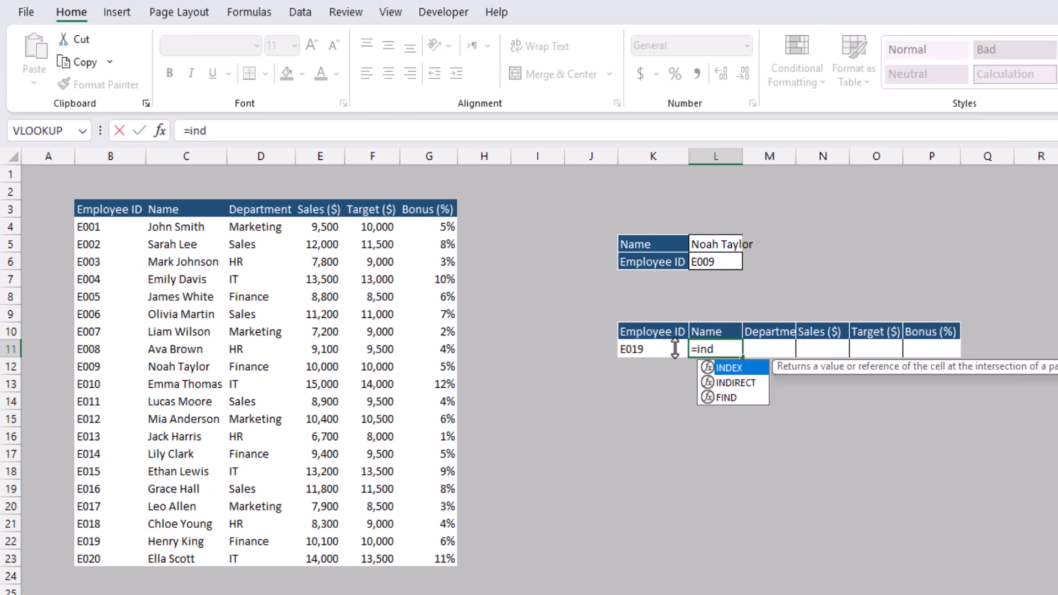
{"action": "key", "text": "Tab"}
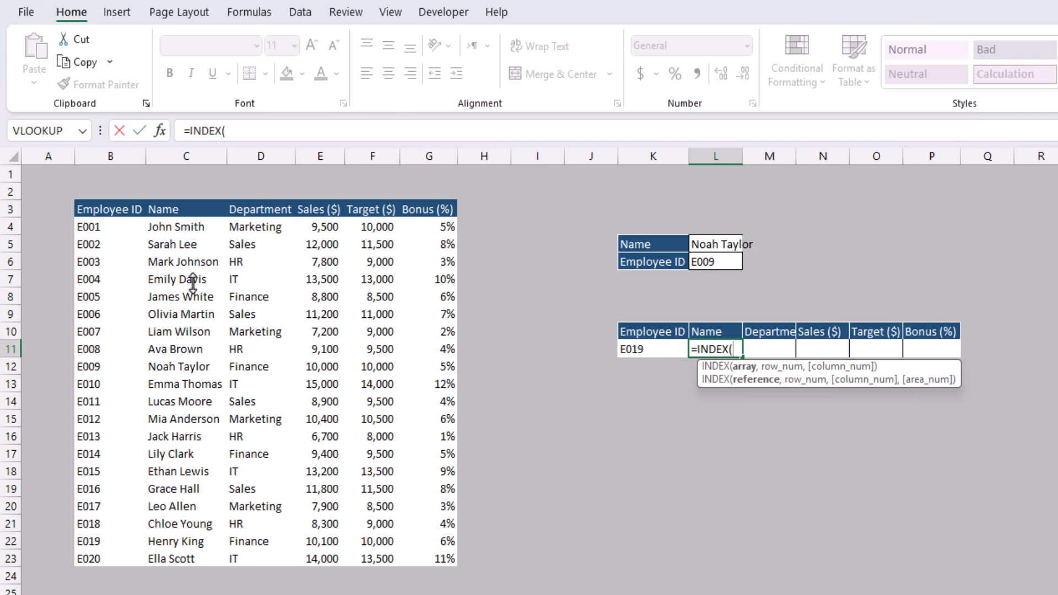
{"action": "left_click", "coordinate": [190, 279]}
{"action": "key", "text": "Left"}
{"action": "key", "text": "ctrl+Up"}
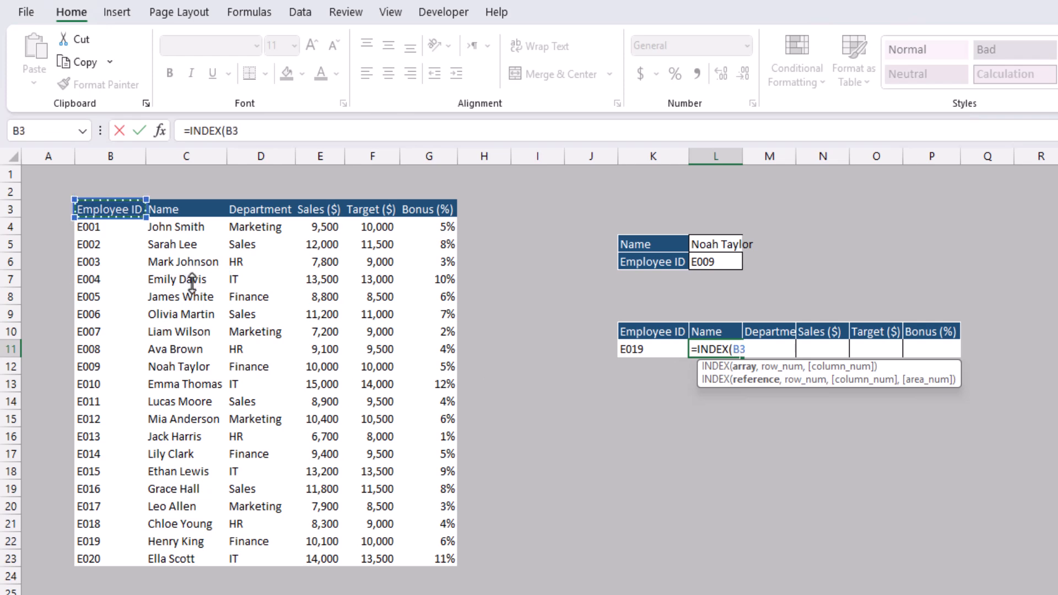
{"action": "key", "text": "ctrl+shift+Right"}
{"action": "key", "text": "ctrl+shift+Down"}
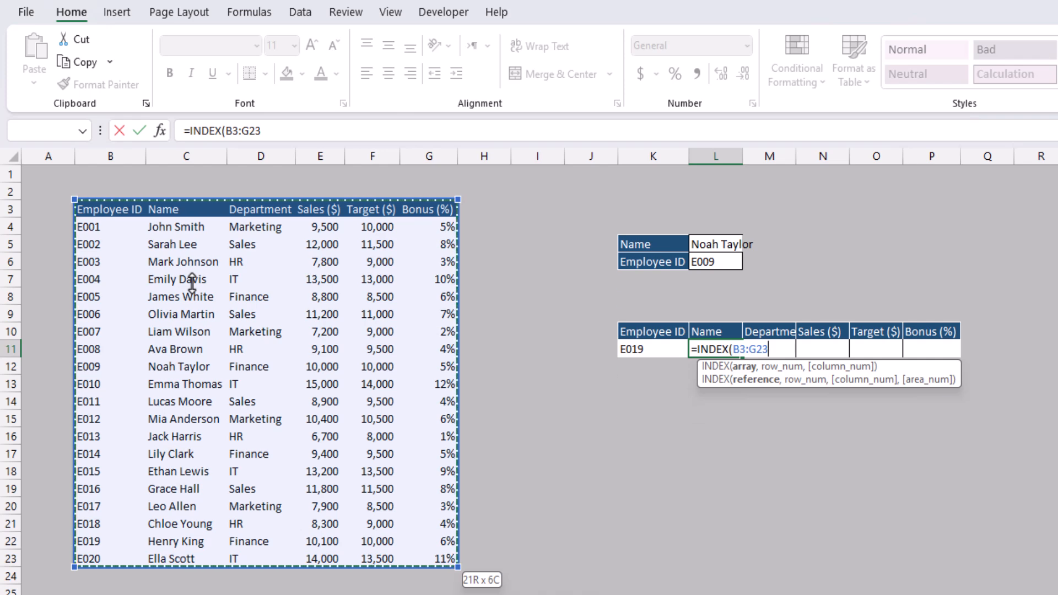
{"action": "key", "text": "F4"}
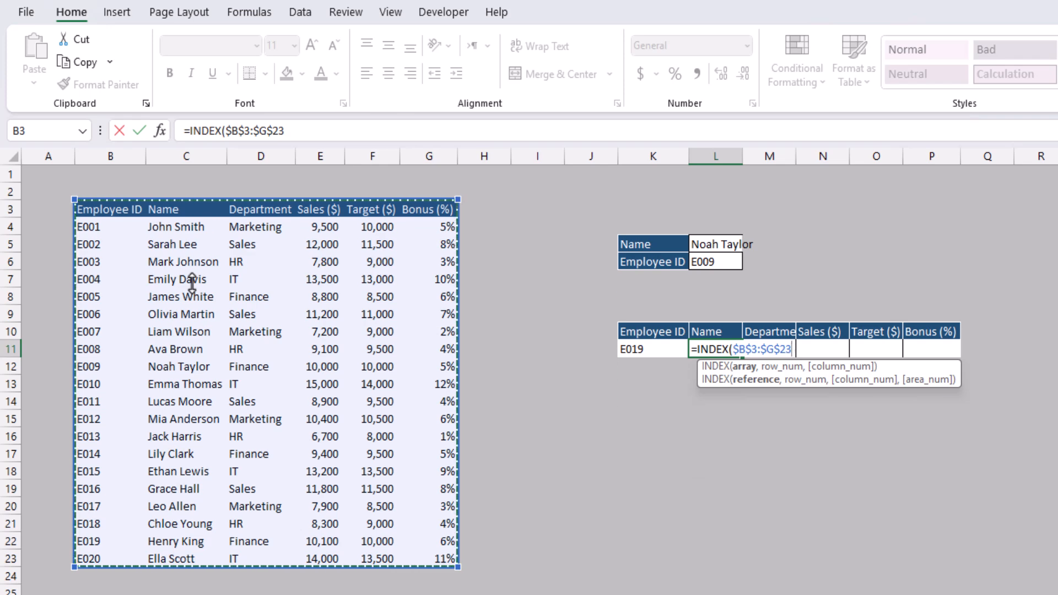
{"action": "type", "text": ","}
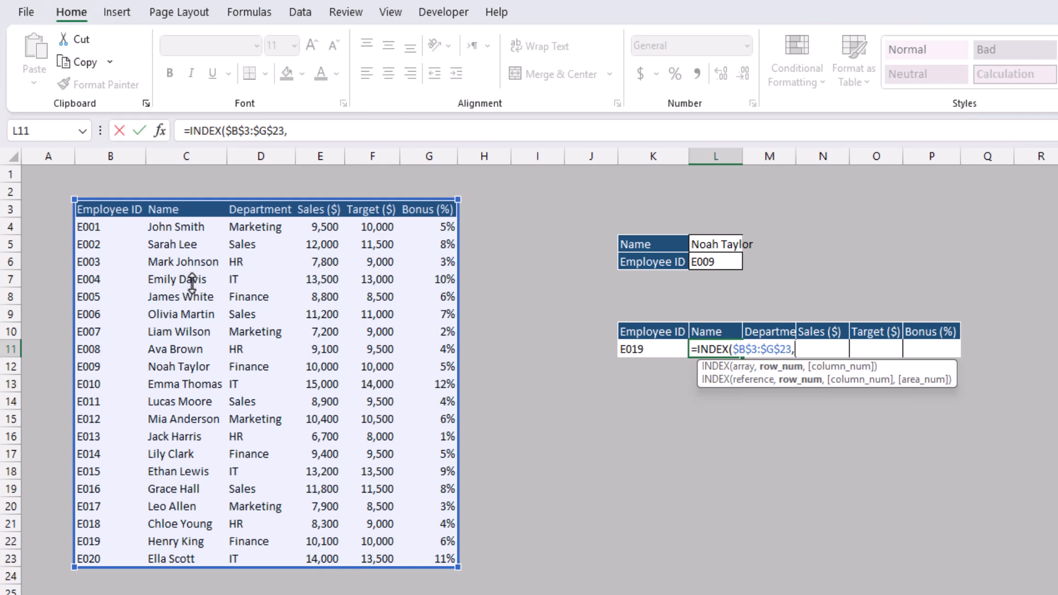
Add MATCH(K11,B3:B23,0) as the row number argument of the INDEX formula in L11.
{"action": "type", "text": "matc"}
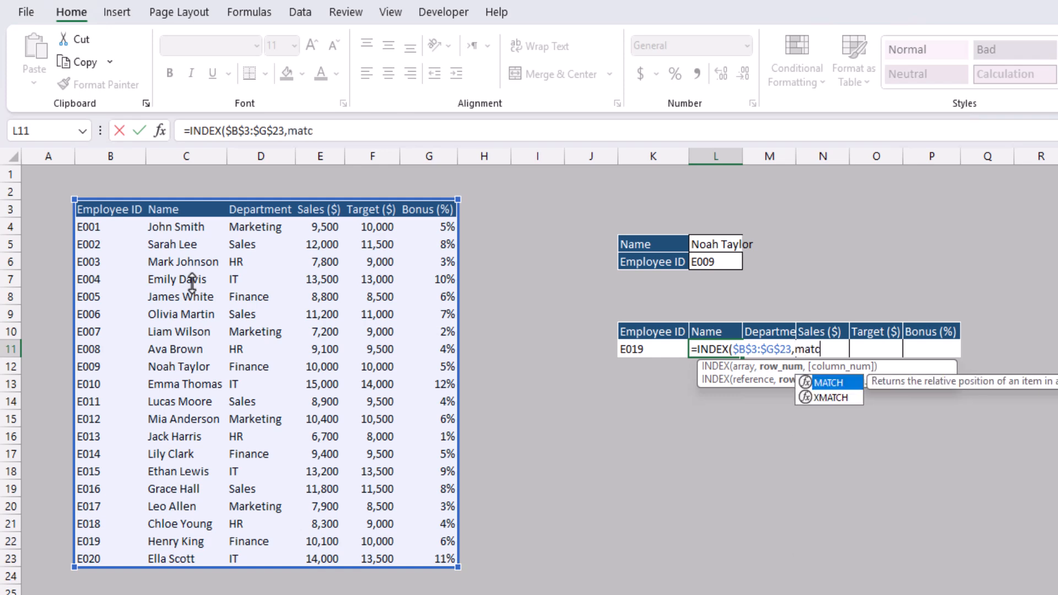
{"action": "key", "text": "Tab"}
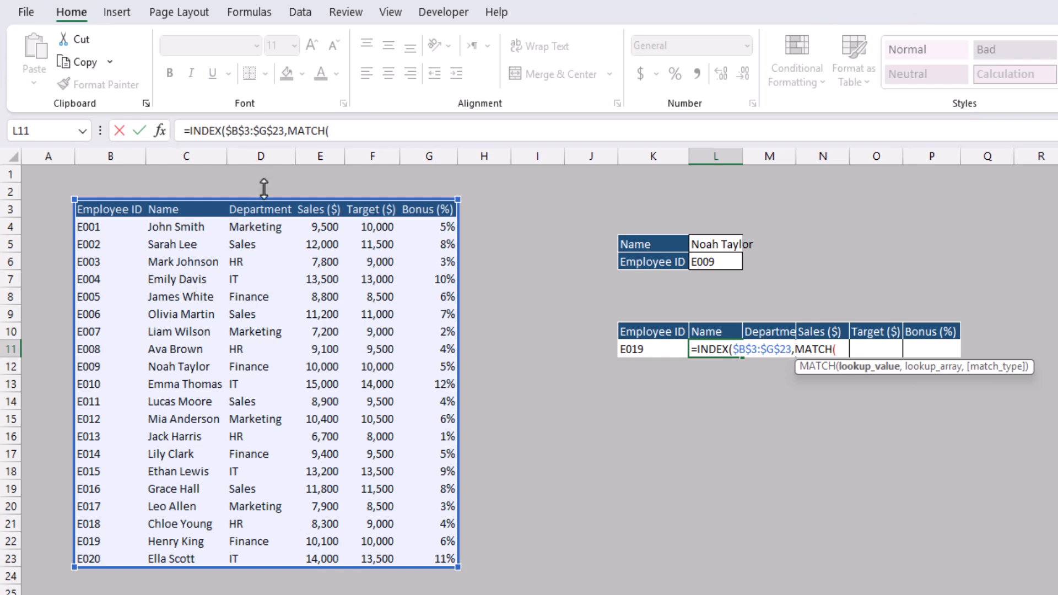
{"action": "left_click", "coordinate": [644, 349]}
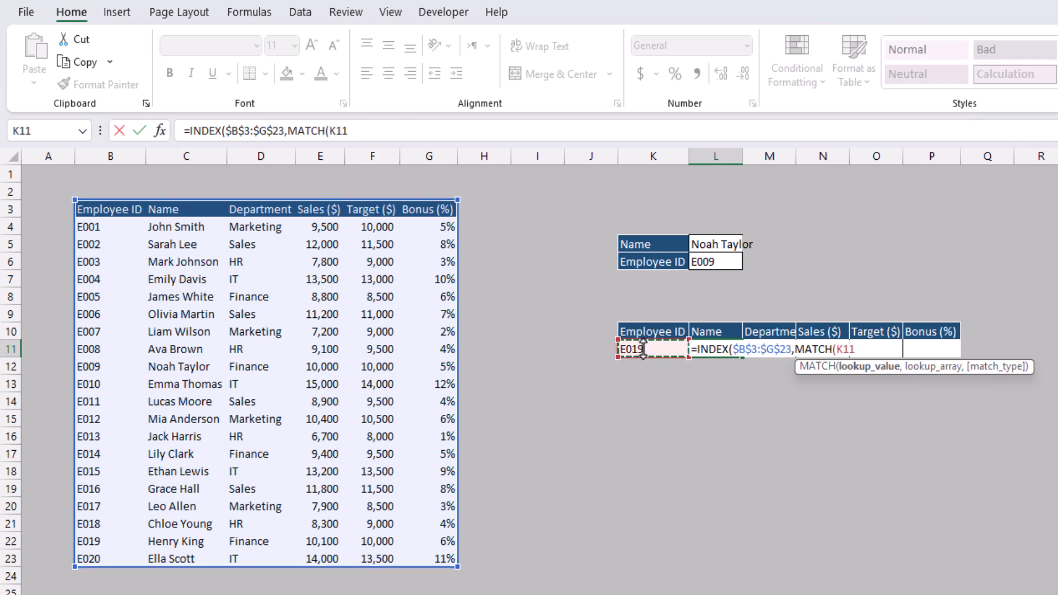
{"action": "type", "text": ","}
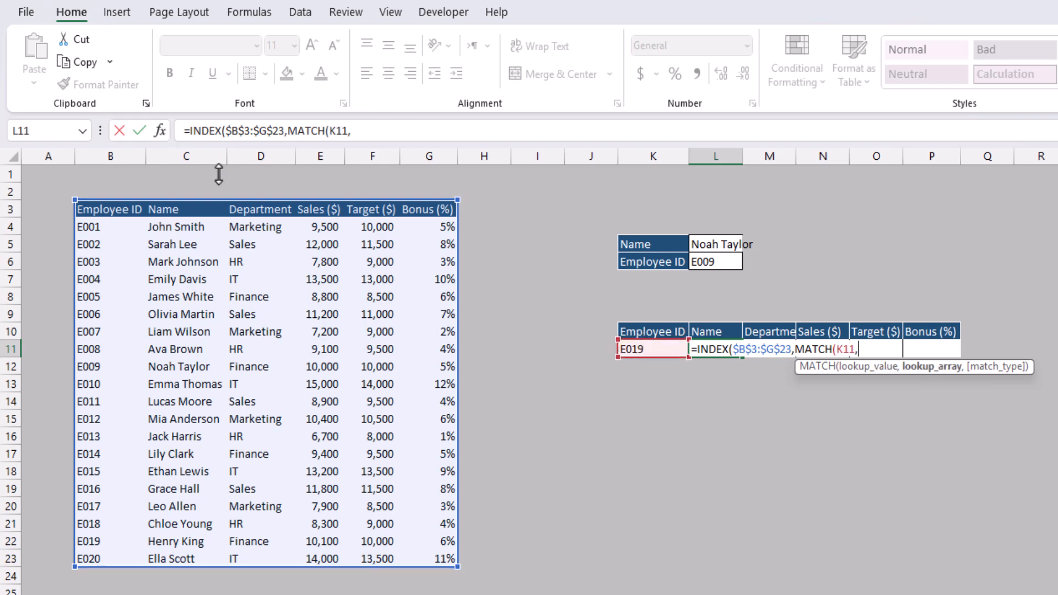
{"action": "left_click", "coordinate": [107, 209]}
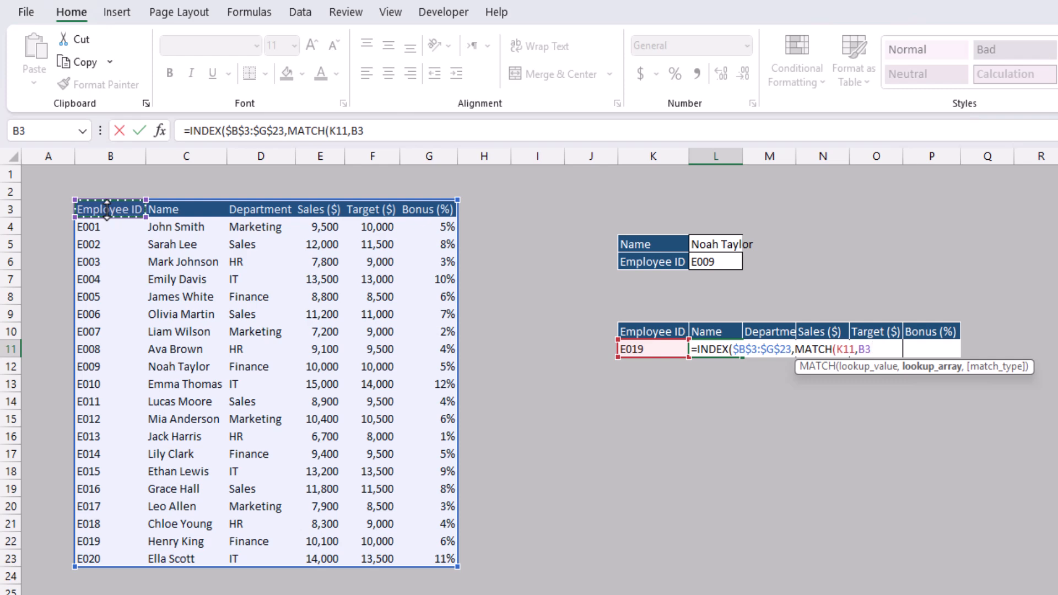
{"action": "key", "text": "ctrl+shift+Down"}
{"action": "type", "text": ","}
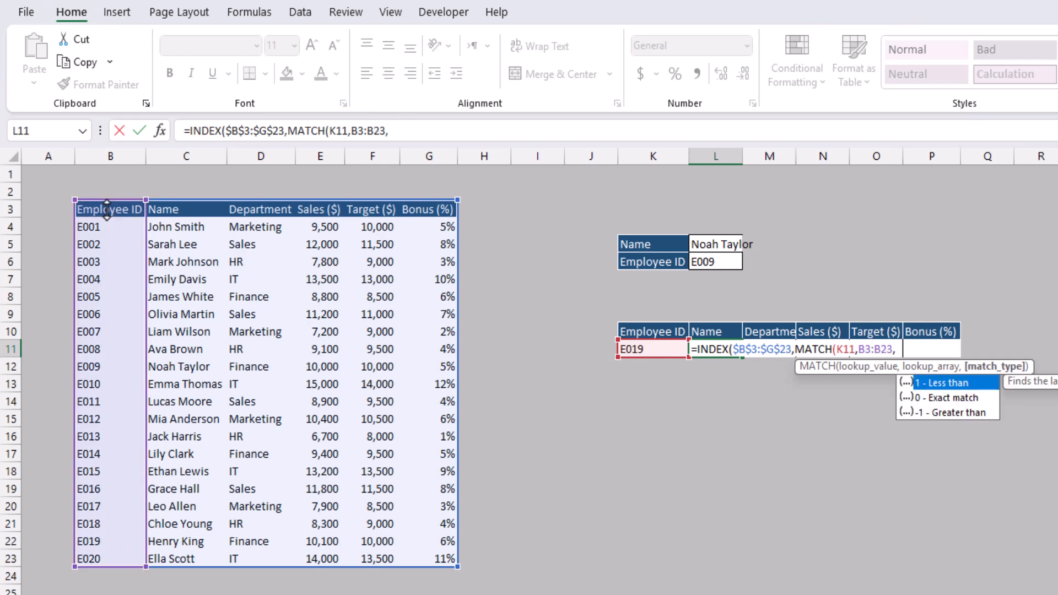
{"action": "type", "text": "0)"}
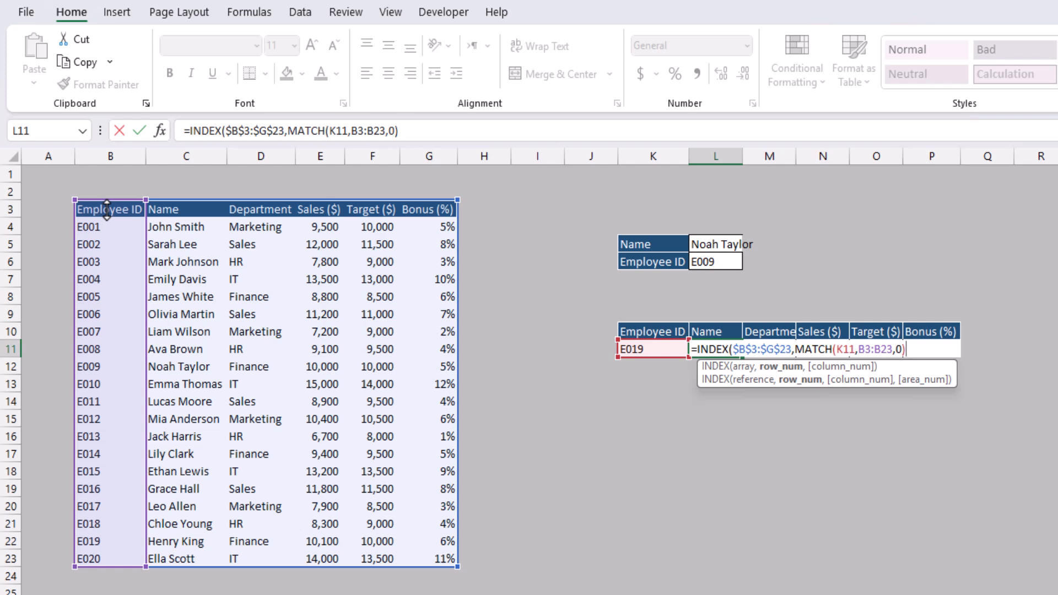
Make the row MATCH references in L11 absolute, as $K$11 and $B$3:$B$23.
{"action": "left_click", "coordinate": [336, 132]}
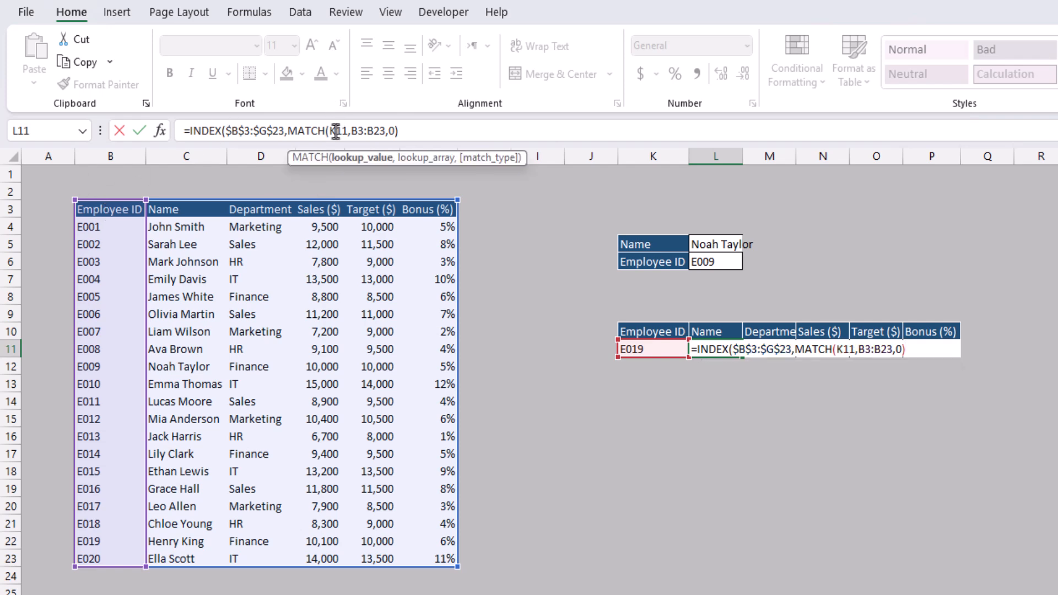
{"action": "key", "text": "F4"}
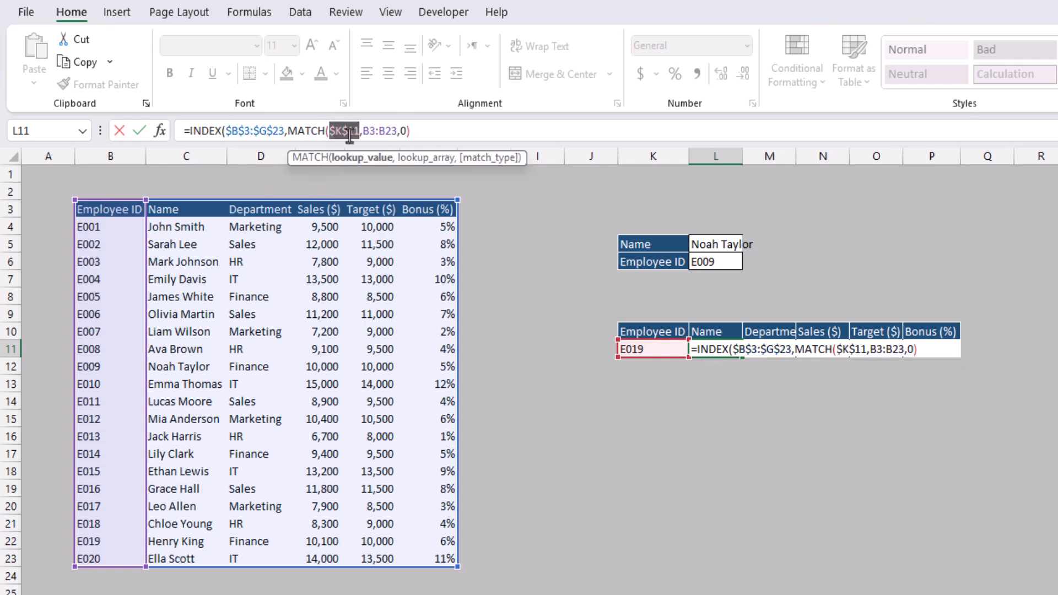
{"action": "left_click", "coordinate": [414, 161]}
{"action": "key", "text": "F4"}
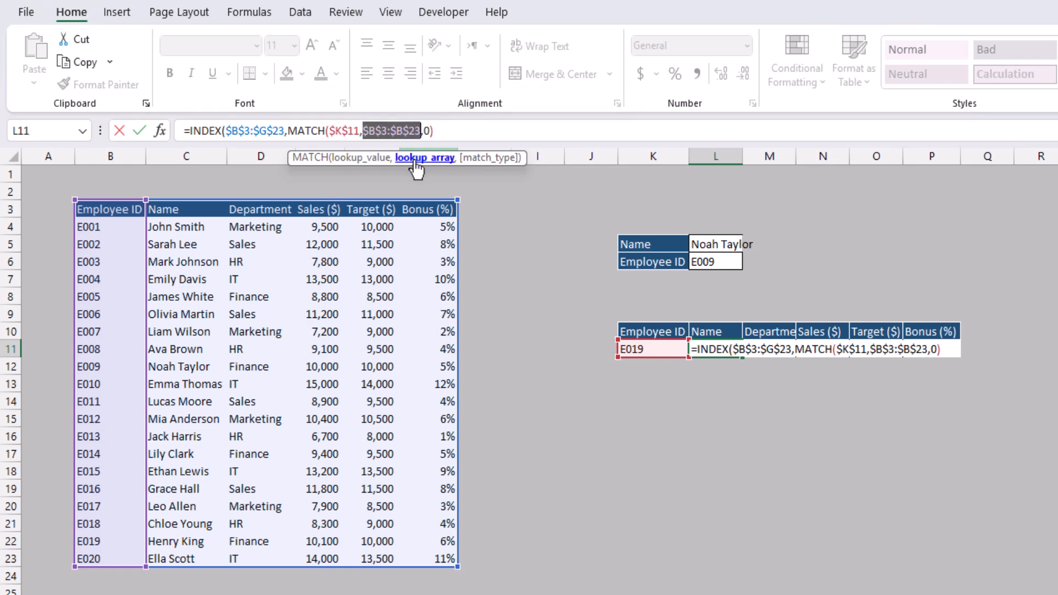
Add MATCH(L10,$B$3:$G$3,0) as the column number argument in L11, keeping L10 relative, and complete the formula.
{"action": "left_click", "coordinate": [443, 130]}
{"action": "type", "text": ","}
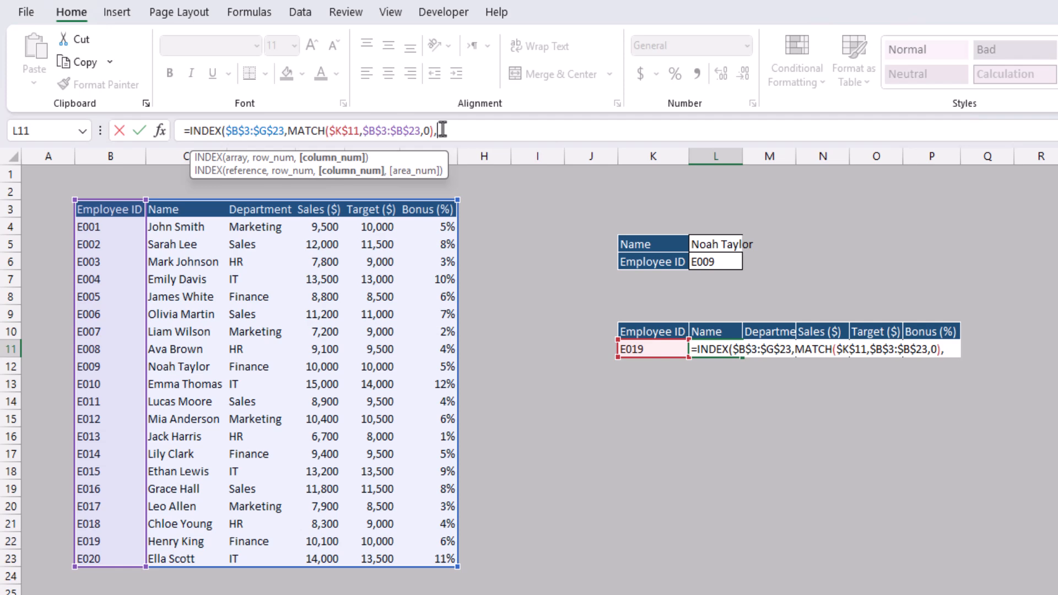
{"action": "type", "text": "mat"}
{"action": "key", "text": "Tab"}
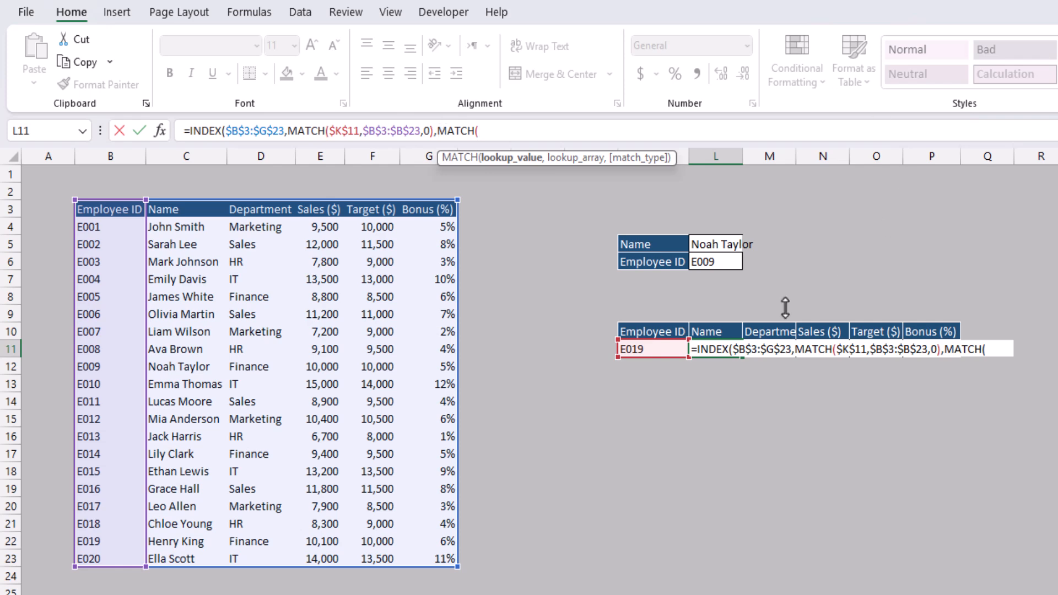
{"action": "left_click", "coordinate": [725, 330]}
{"action": "type", "text": ","}
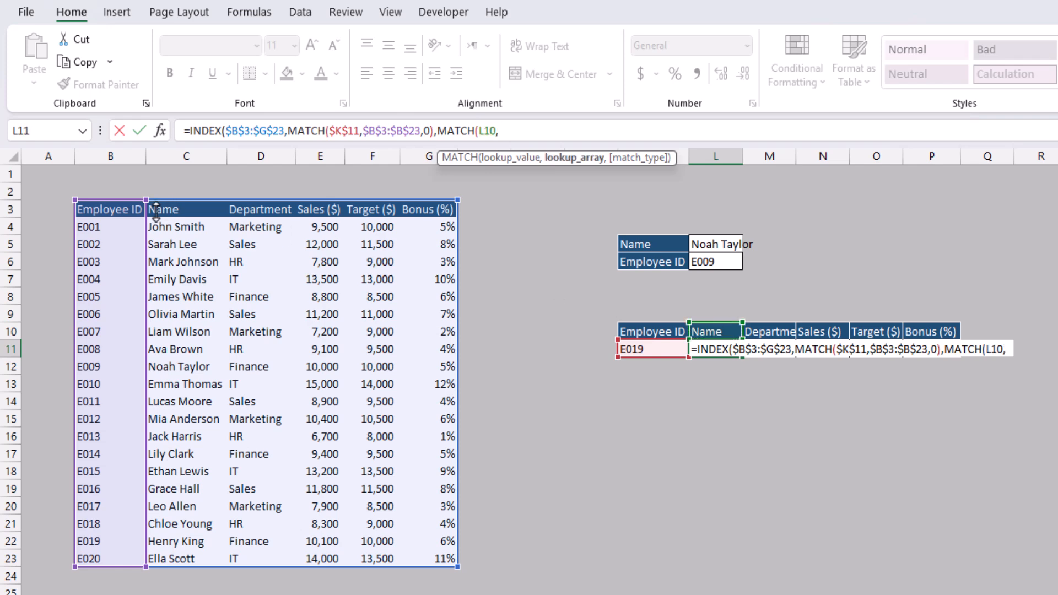
{"action": "left_click", "coordinate": [130, 209]}
{"action": "left_click_drag", "start_coordinate": [130, 210], "coordinate": [453, 214]}
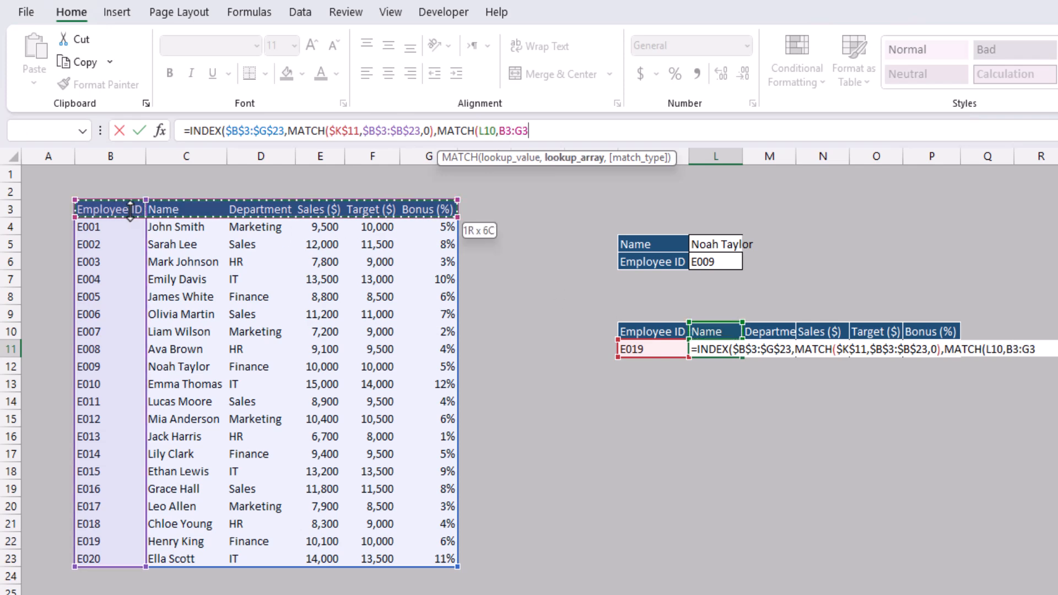
{"action": "key", "text": "F4"}
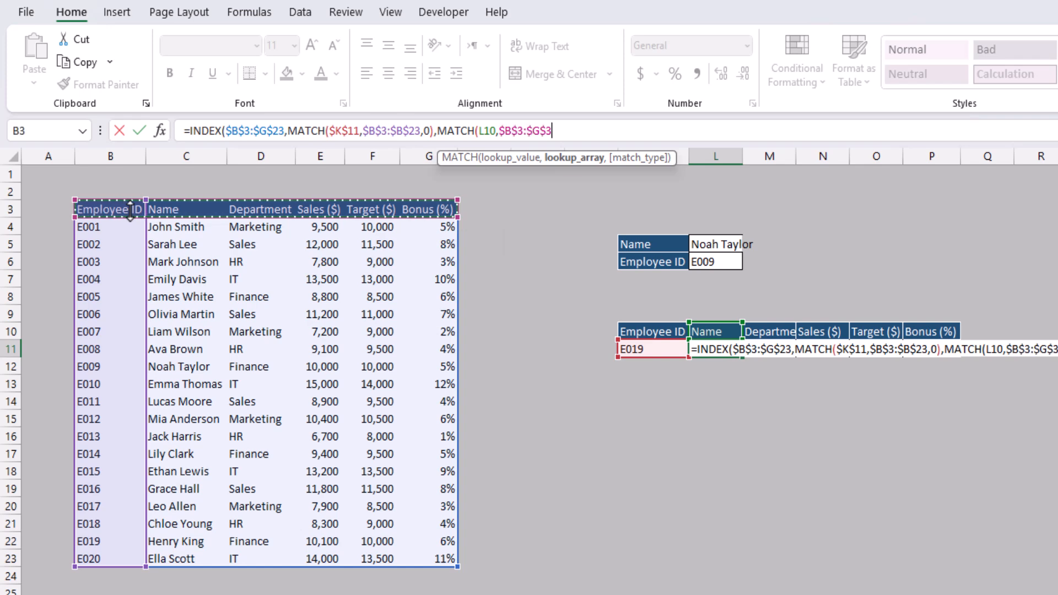
{"action": "type", "text": ",0"}
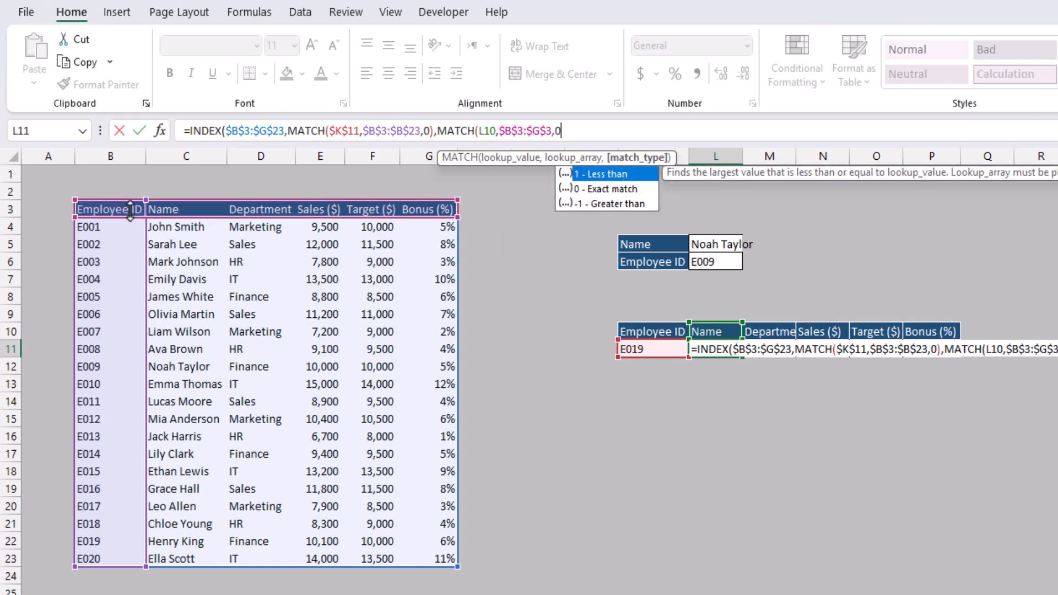
{"action": "type", "text": ")"}
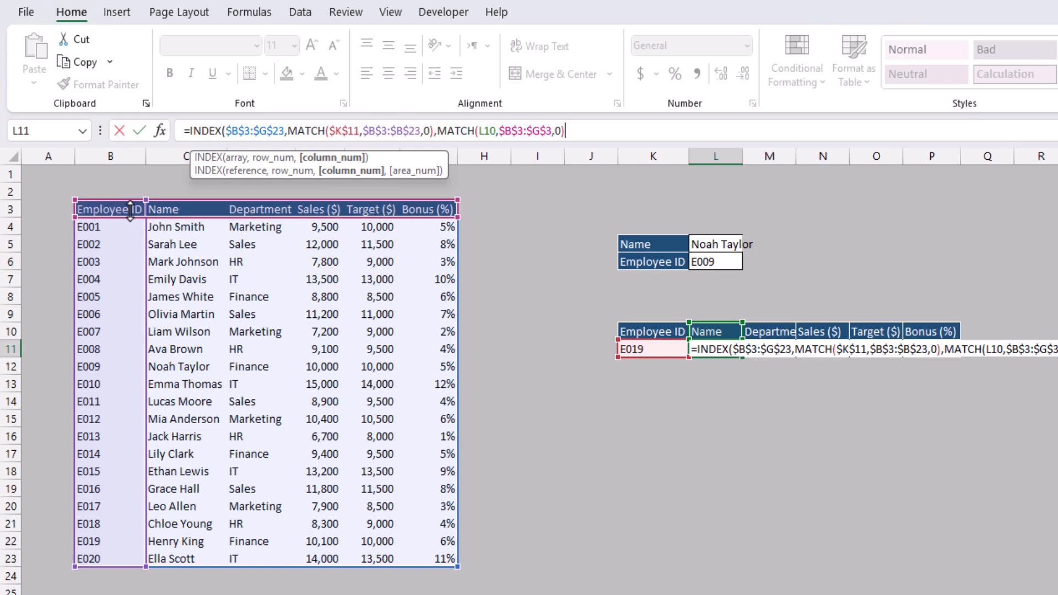
{"action": "type", "text": ")"}
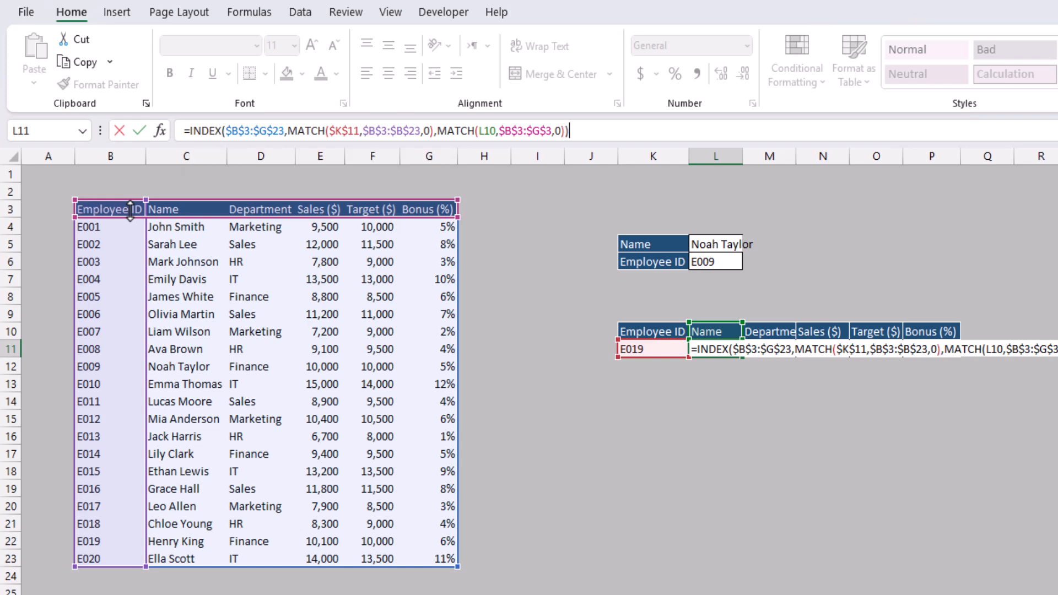
{"action": "left_click", "coordinate": [485, 131]}
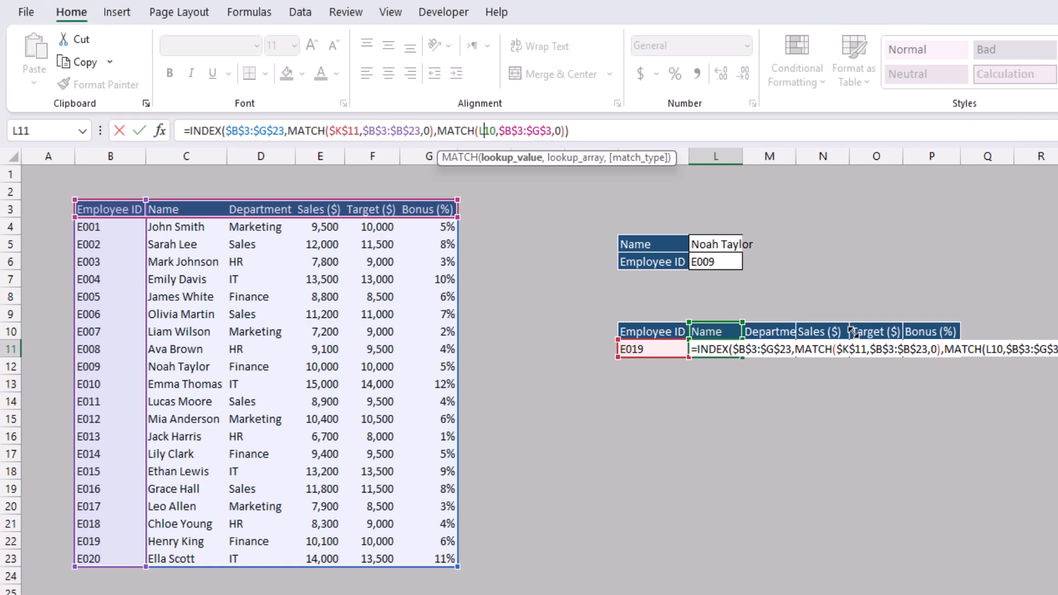
{"action": "key", "text": "Return"}
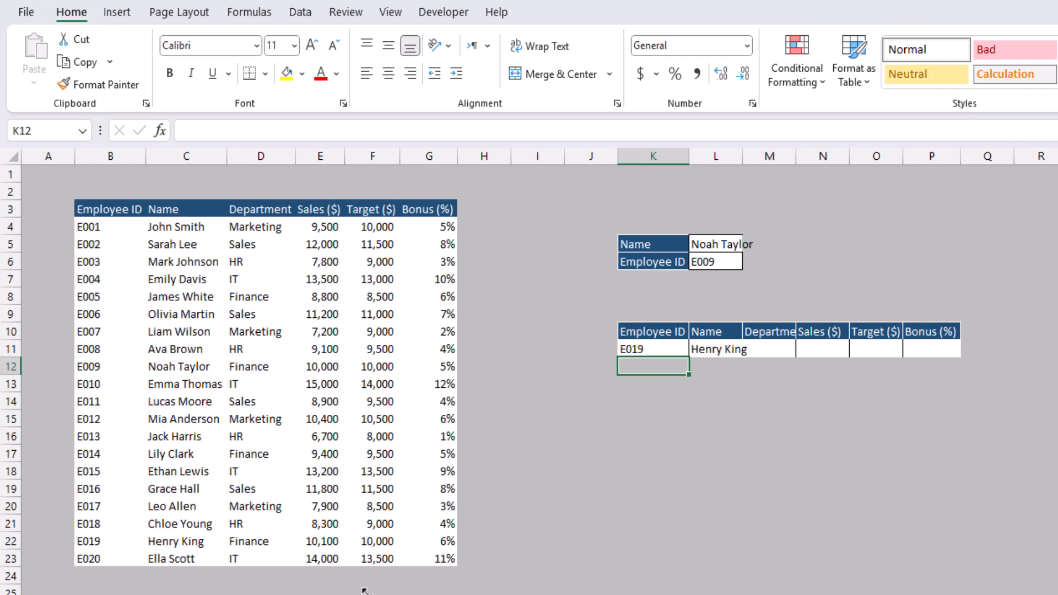
Fill the L11 formula across to P11 and format the bonus in P11 as a percentage.
{"action": "left_click", "coordinate": [715, 346]}
{"action": "left_click_drag", "start_coordinate": [743, 356], "coordinate": [943, 362]}
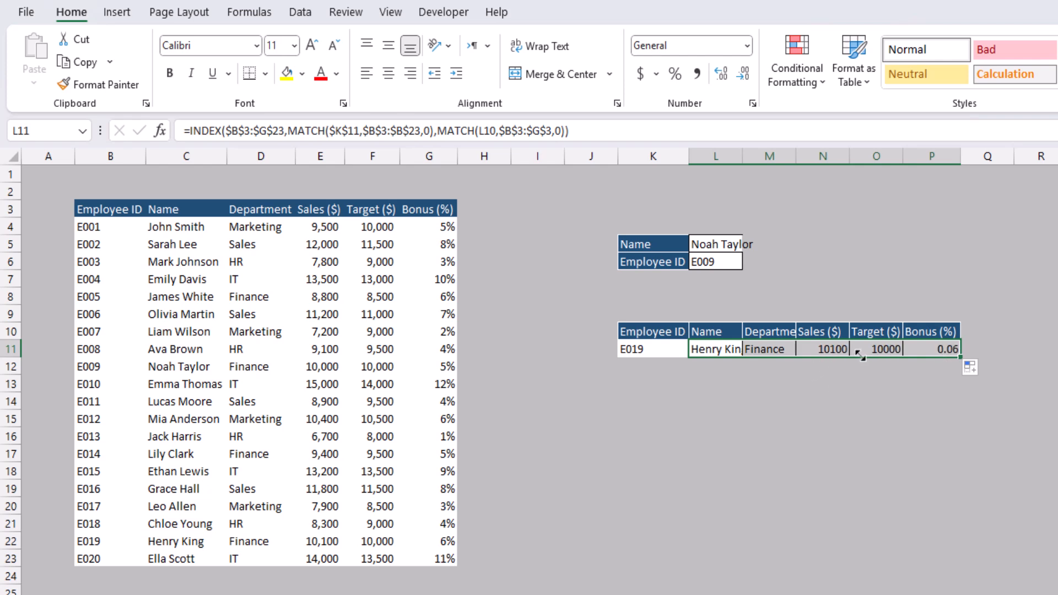
{"action": "left_click", "coordinate": [949, 349]}
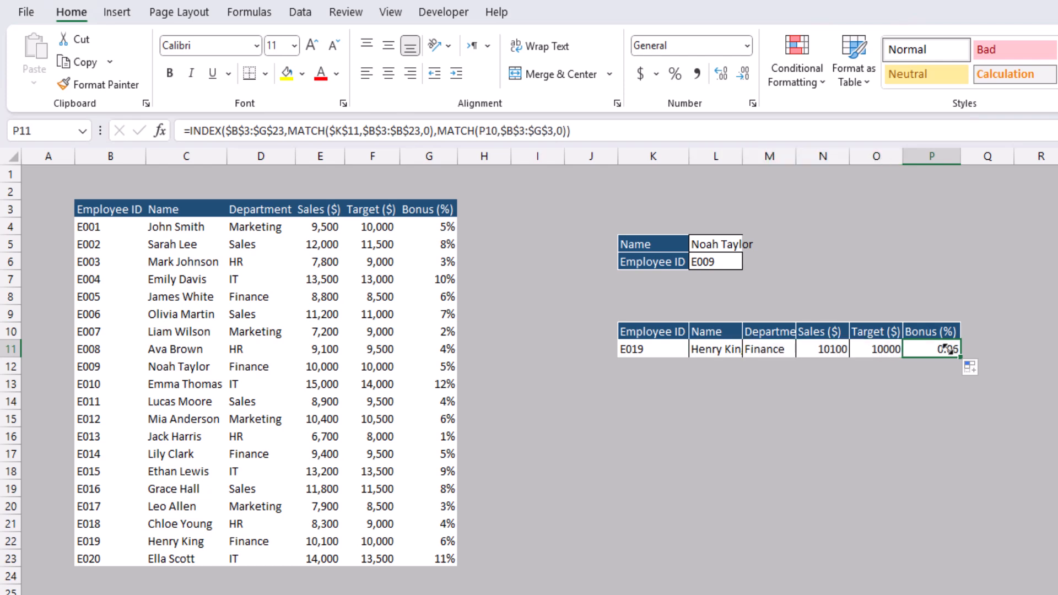
{"action": "left_click", "coordinate": [674, 77]}
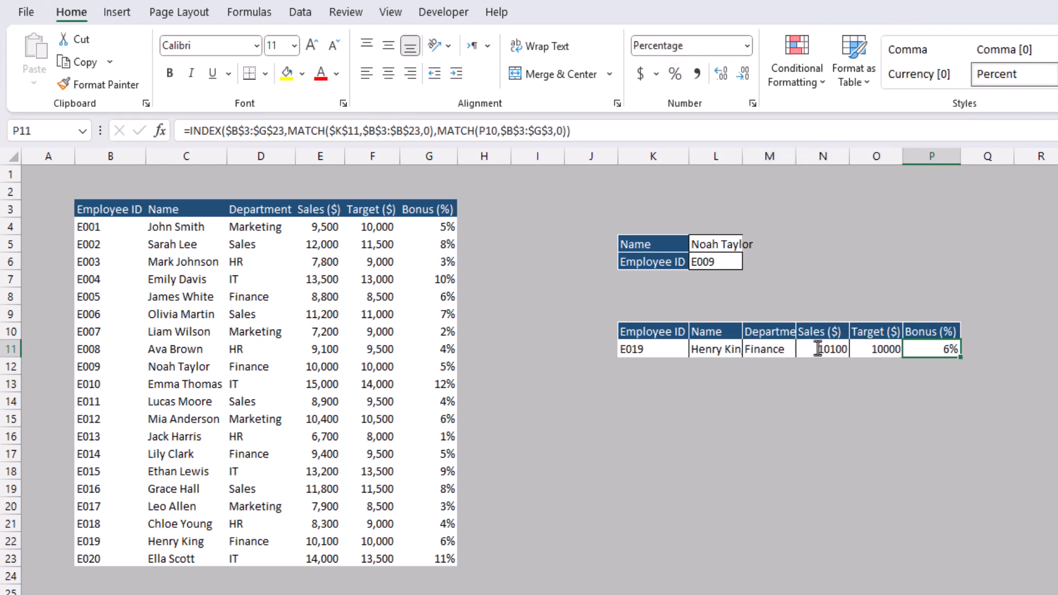
Format the sales and target results in N11:O11 with the Comma style and no decimal places.
{"action": "left_click_drag", "start_coordinate": [817, 348], "coordinate": [882, 349]}
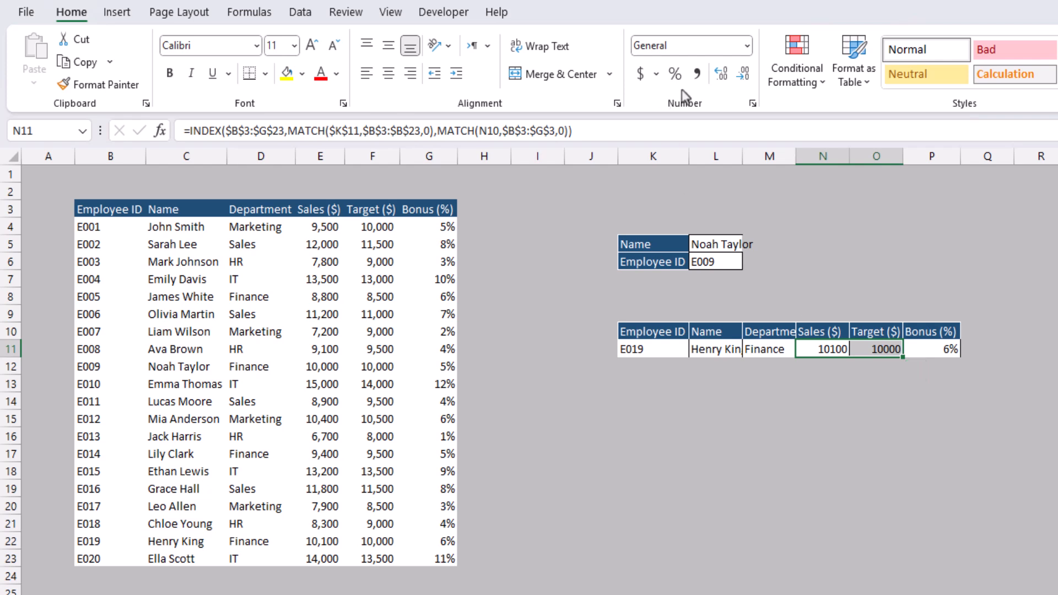
{"action": "left_click", "coordinate": [695, 79]}
{"action": "left_click", "coordinate": [743, 74]}
{"action": "left_click", "coordinate": [743, 74]}
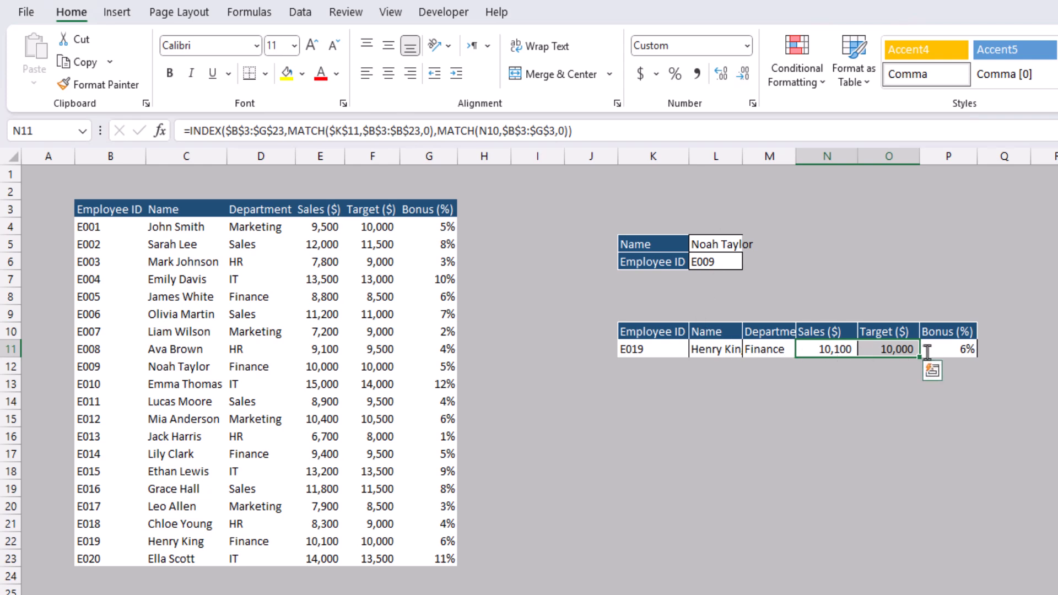
Enter the employee ID from B8 in K11 and autofit column L to compare the returned record with source row 8.
{"action": "left_click", "coordinate": [647, 353]}
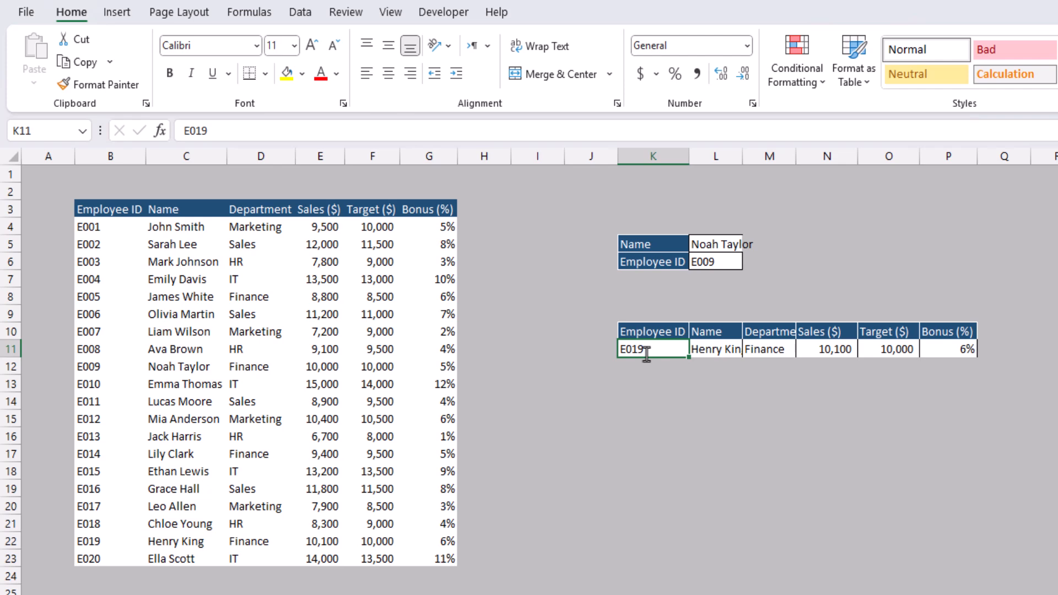
{"action": "type", "text": "E00"}
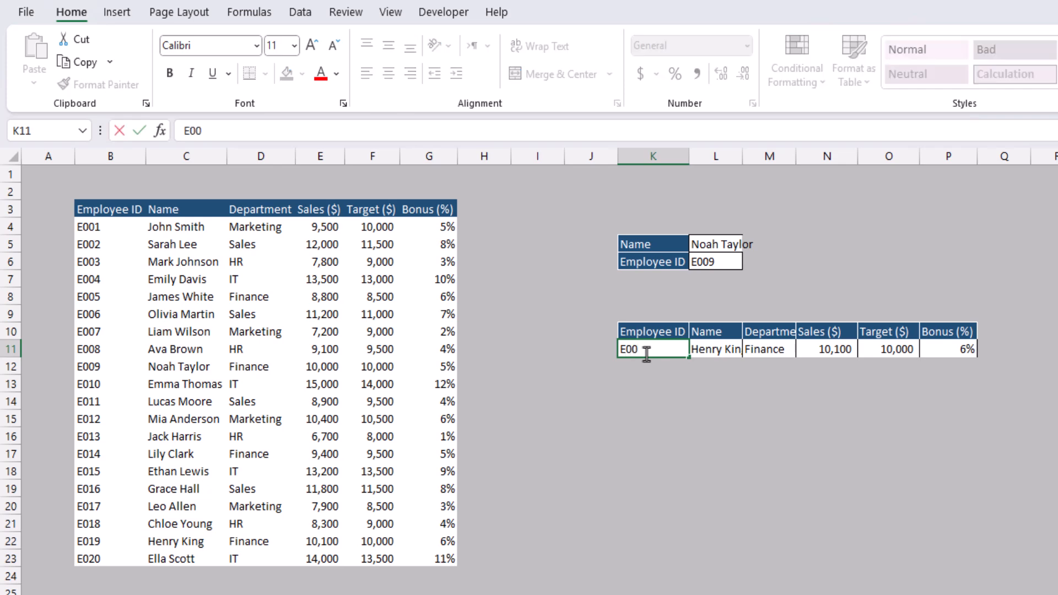
{"action": "type", "text": "5"}
{"action": "key", "text": "Return"}
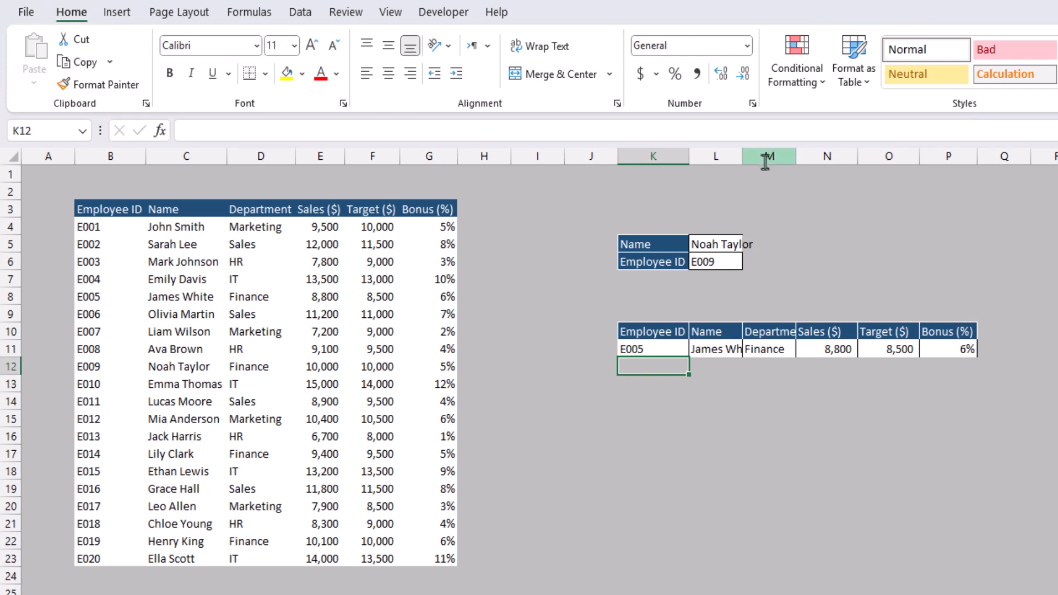
{"action": "double_click", "coordinate": [742, 157]}
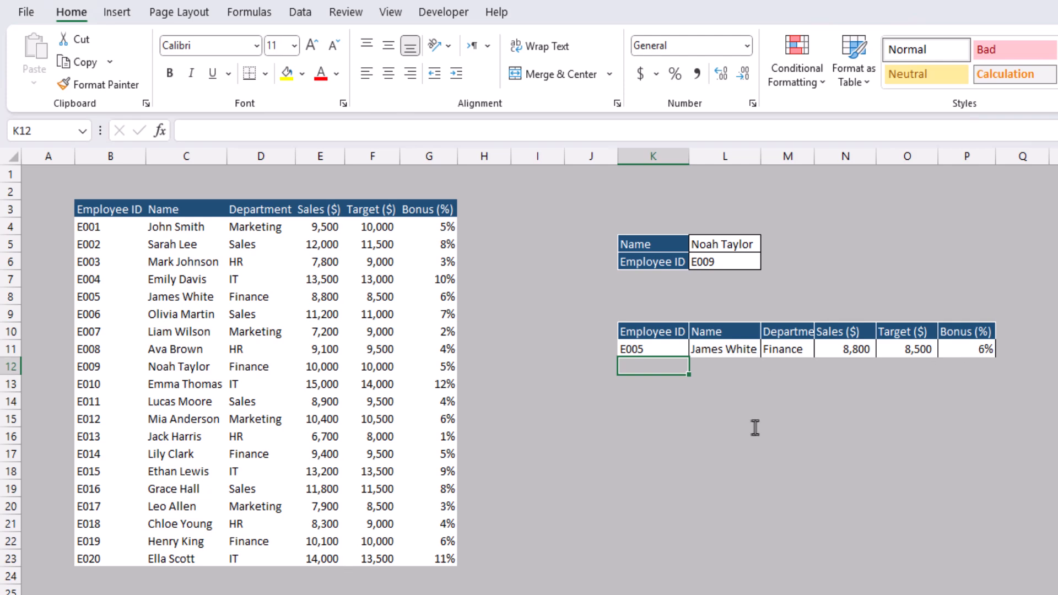
{"action": "left_click_drag", "start_coordinate": [101, 297], "coordinate": [374, 302]}
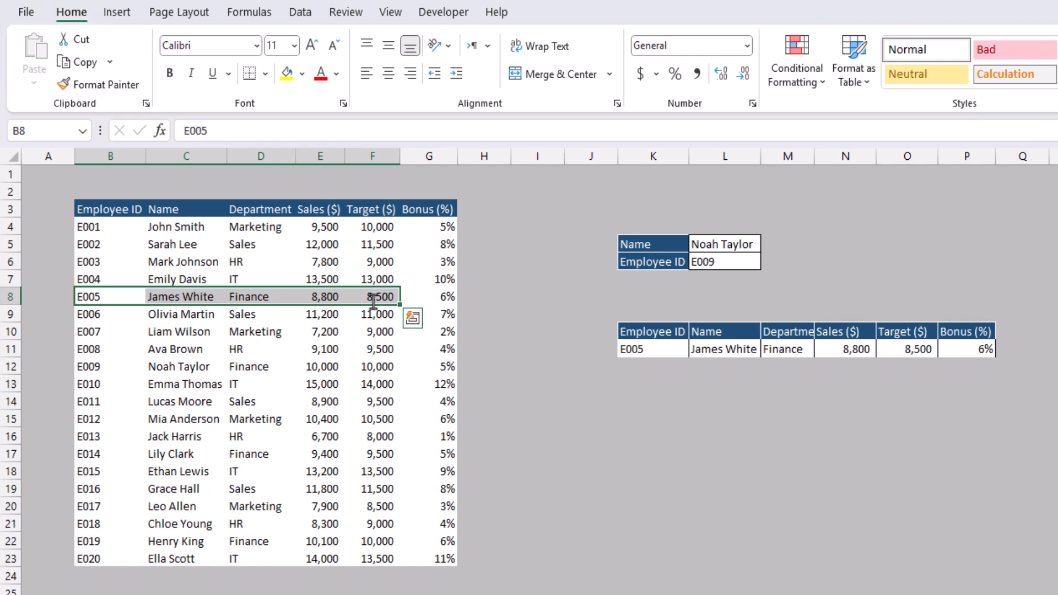